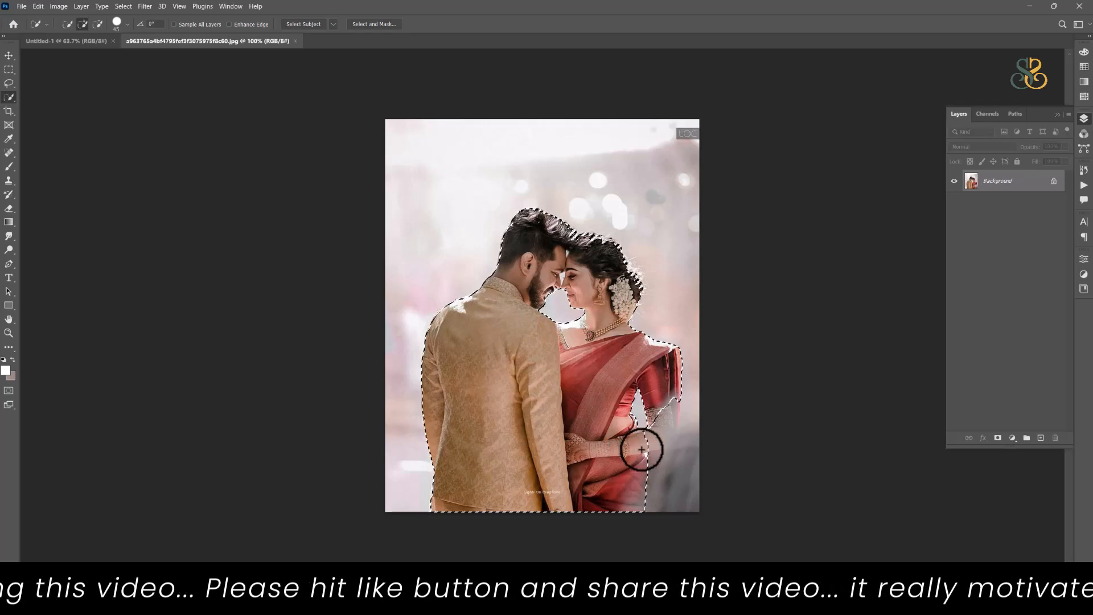
- Extend the selection around the woman's arm to the photo's lower edge and move the selected couple into the Untitled-1 document
drag(667, 410, 670, 398)
key(v)
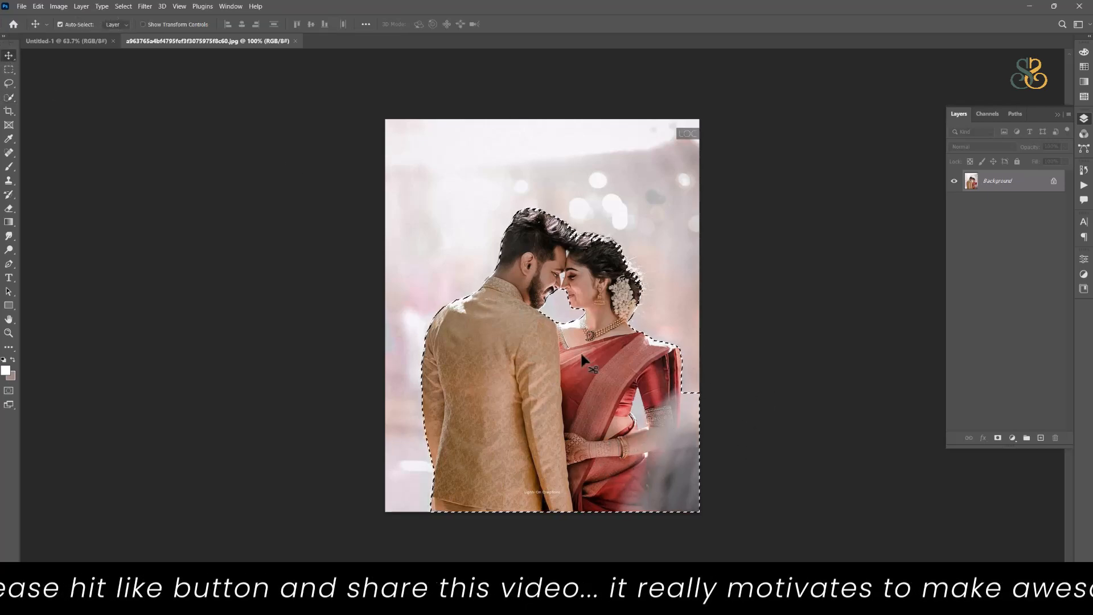
drag(597, 394, 572, 316)
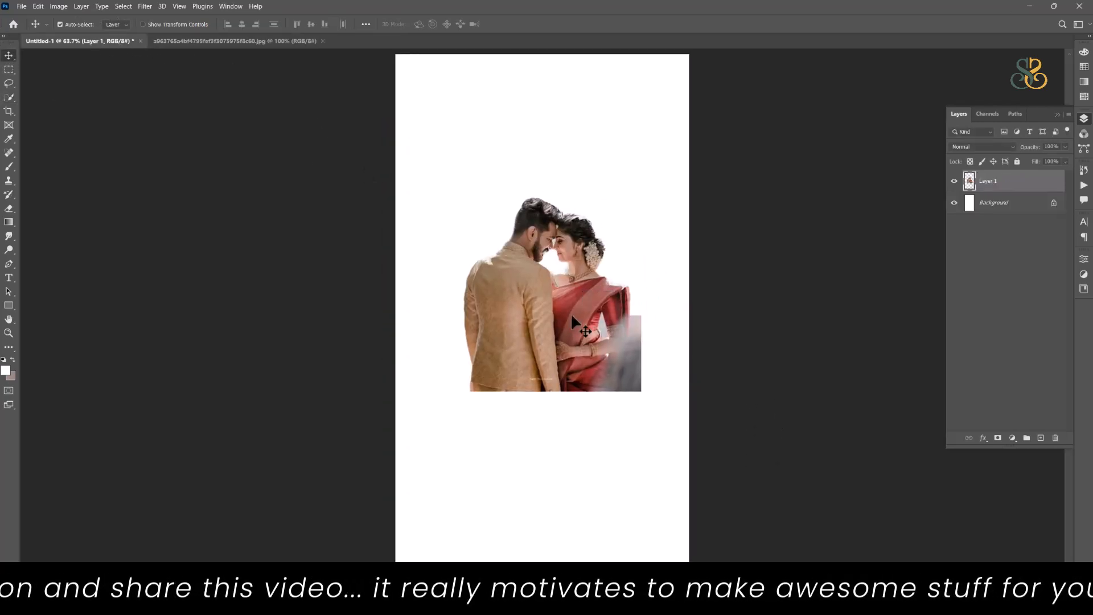
- Enlarge the pasted couple so they fill the portrait canvas
key(ctrl+t)
drag(642, 294, 774, 286)
drag(615, 232, 623, 254)
key(Return)
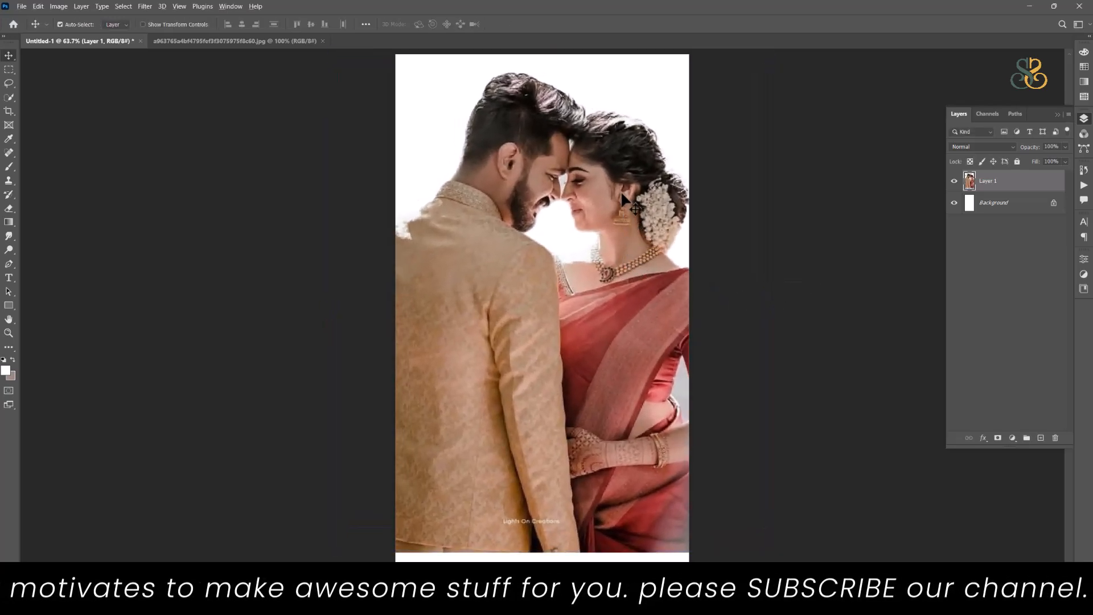
- Shift the large couple sideways on the canvas and softly erase their lower part so it fades into the white background
scroll(623, 196, down, 1)
drag(693, 273, 647, 269)
click(8, 210)
mouse_move(399, 409)
mouse_down()
mouse_move(632, 501)
mouse_move(376, 482)
mouse_move(683, 498)
mouse_move(387, 462)
mouse_move(378, 436)
mouse_move(416, 413)
mouse_move(380, 328)
mouse_move(453, 448)
mouse_move(645, 467)
mouse_move(672, 455)
mouse_move(677, 428)
mouse_move(619, 470)
mouse_move(555, 447)
mouse_move(891, 403)
mouse_up()
key(v)
- Open beautiful-woman-long-red-dress-walks-around-city-with-her-husband (1).jpg from the wedding anniversary folder
click(22, 6)
click(34, 29)
click(252, 133)
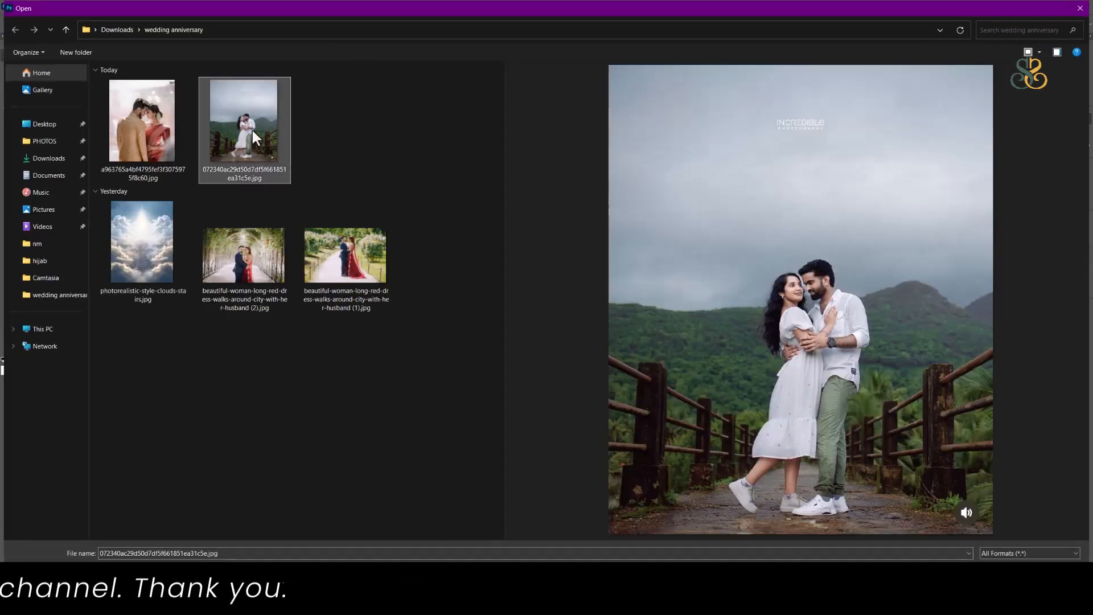
click(346, 255)
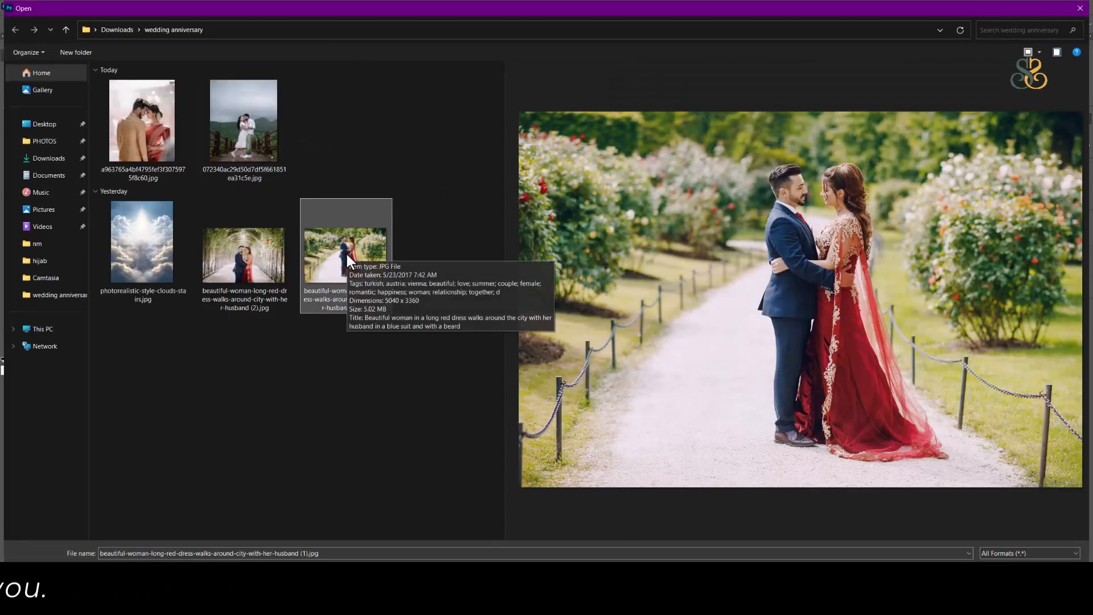
click(257, 257)
click(348, 263)
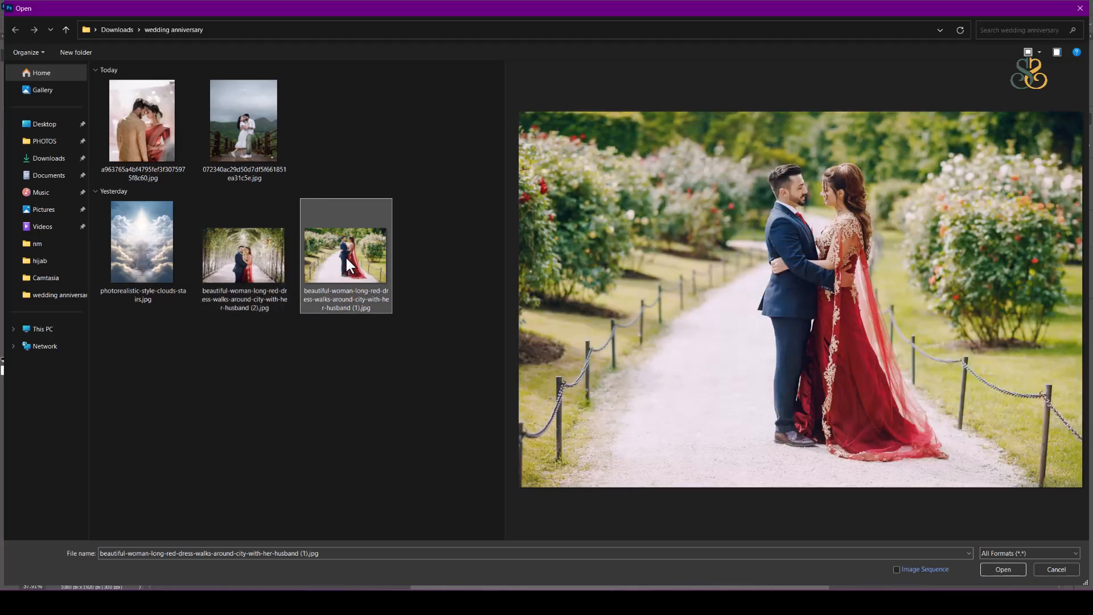
double_click(349, 264)
- Select the couple in the garden photo with the Object Selection tool
scroll(621, 245, up, 3)
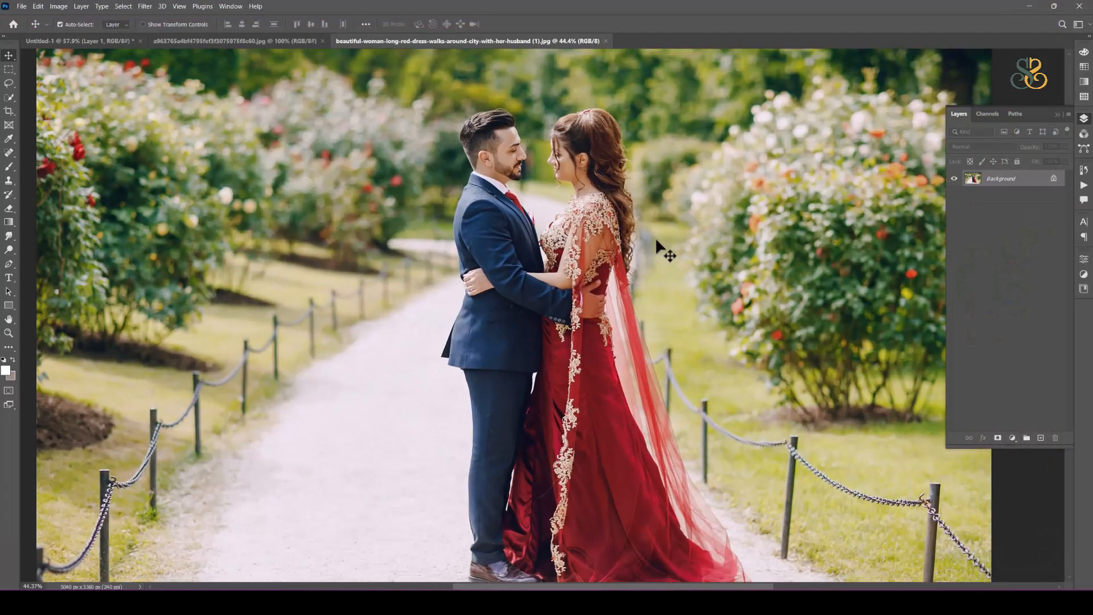
drag(652, 237, 571, 211)
scroll(571, 211, down, 1)
click(7, 100)
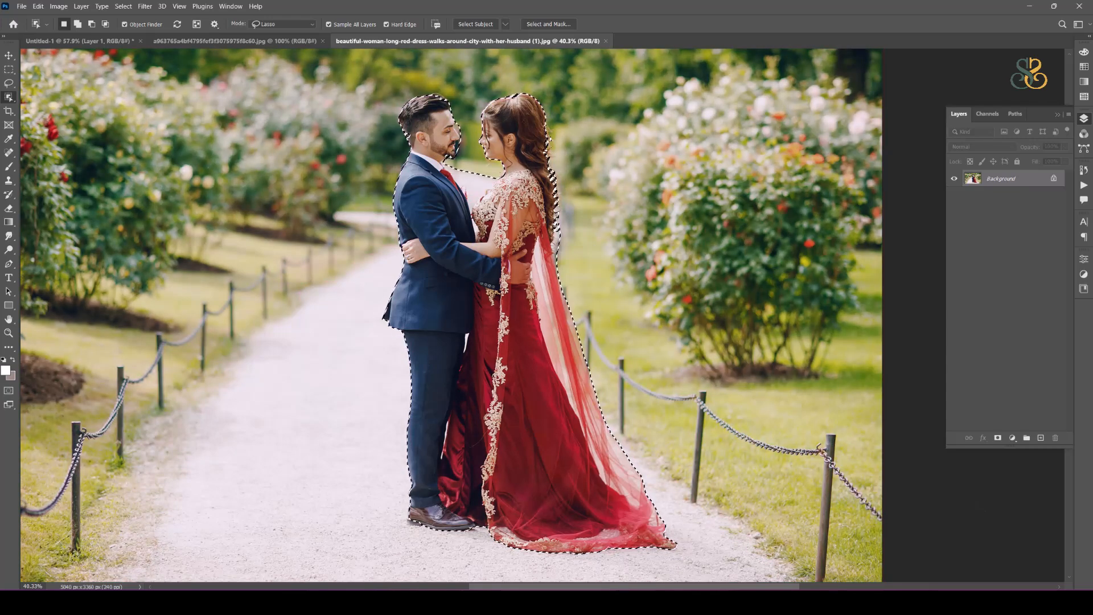
- Refine the couple's selection around the man's shoulder, collar and tie with the Quick Selection tool
right_click(11, 99)
click(39, 107)
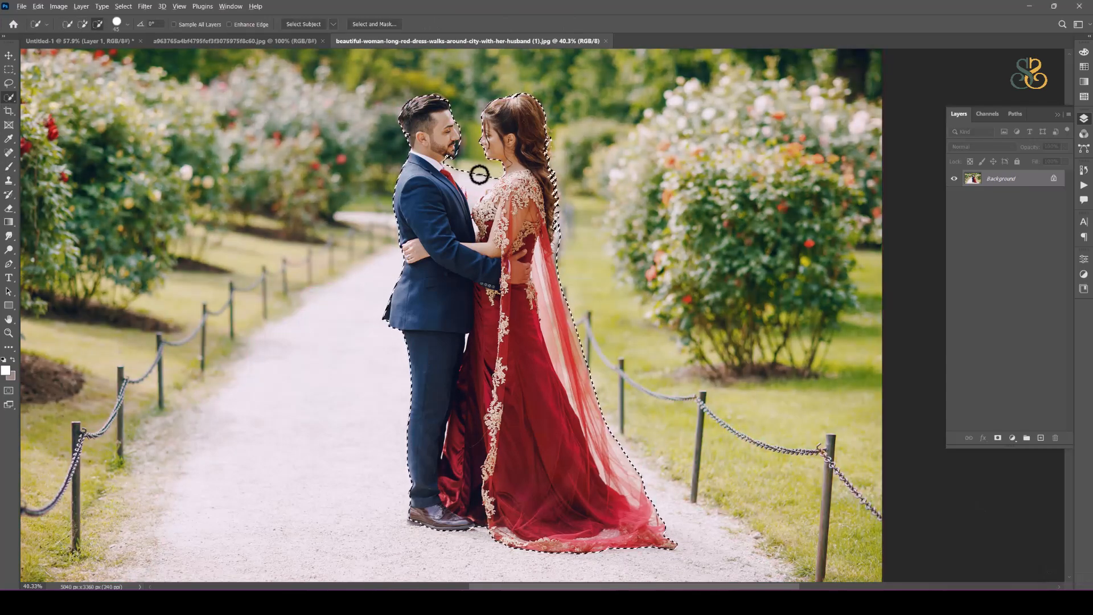
scroll(473, 167, up, 6)
mouse_move(473, 188)
mouse_down()
mouse_move(419, 191)
mouse_move(337, 165)
mouse_up()
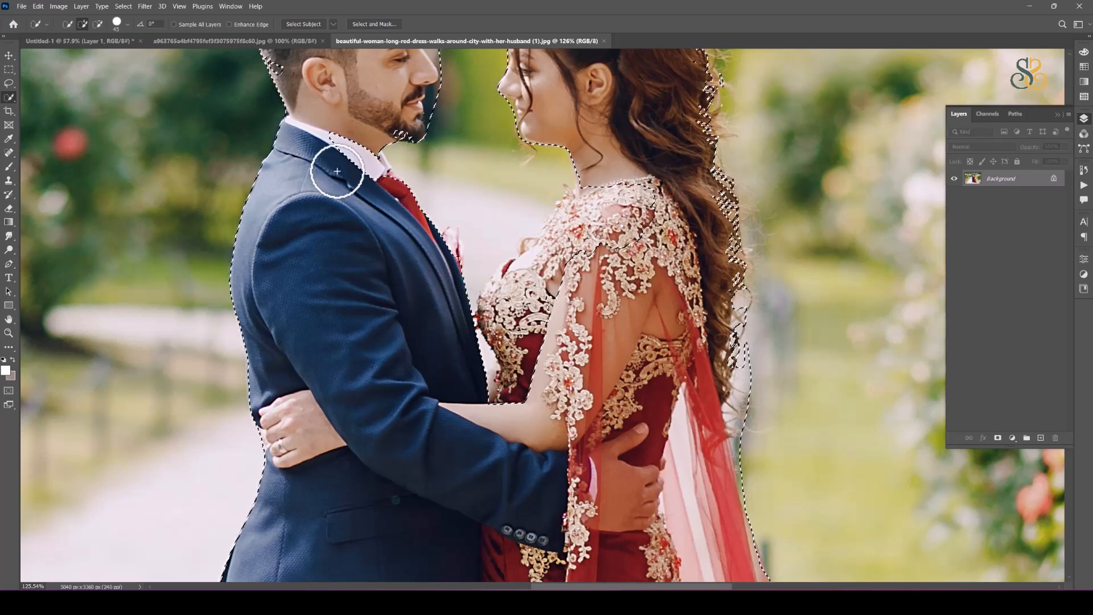
drag(282, 60, 357, 156)
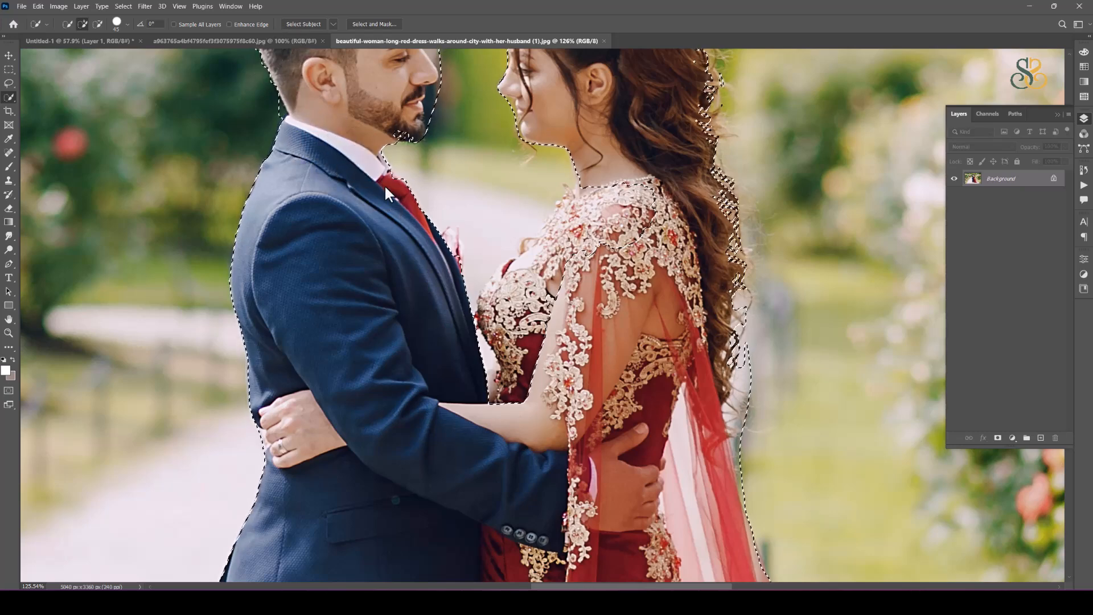
mouse_move(566, 373)
mouse_down()
mouse_move(530, 312)
mouse_move(508, 318)
mouse_move(498, 303)
mouse_move(598, 192)
mouse_move(621, 196)
mouse_move(497, 292)
mouse_move(530, 297)
mouse_move(506, 276)
mouse_up()
scroll(663, 229, down, 6)
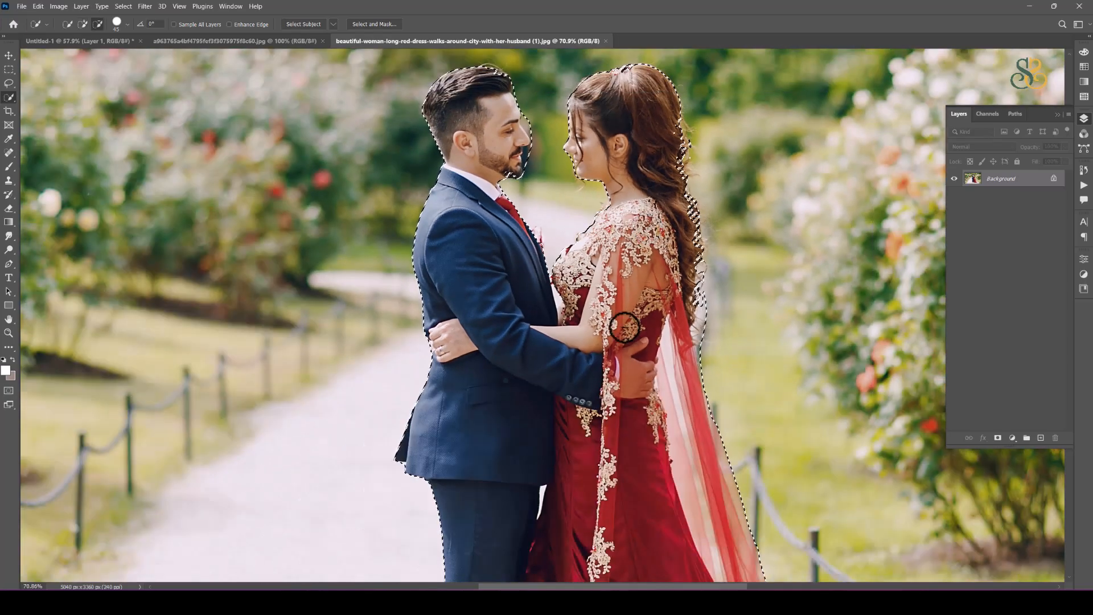
- Tighten the selection around the man's face and beard, and move the selected couple into the Untitled-1 document
drag(710, 371, 622, 305)
scroll(622, 305, down, 7)
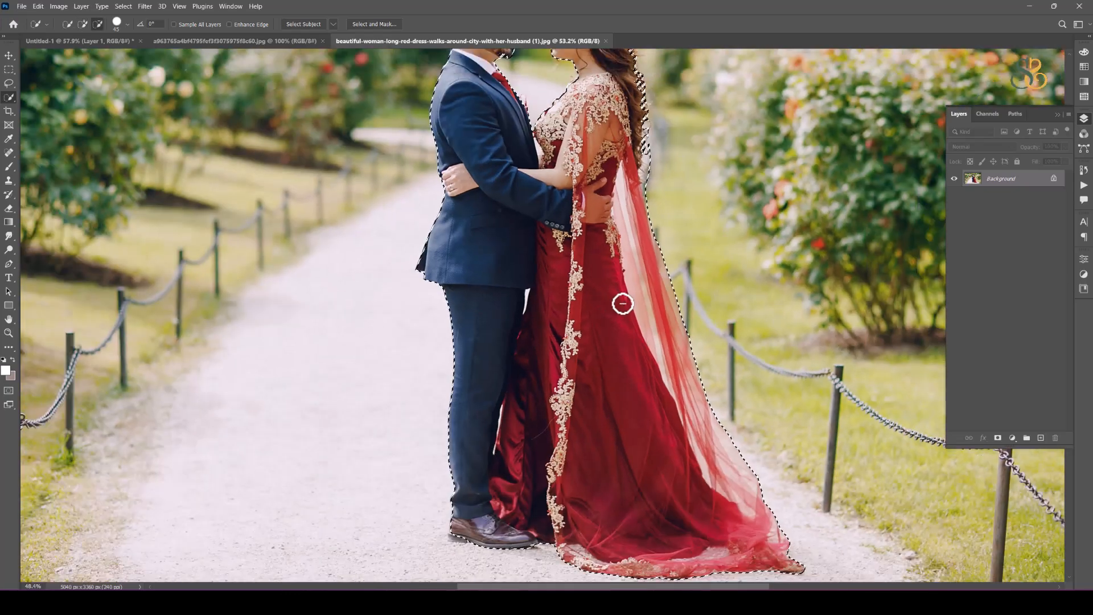
scroll(538, 70, up, 7)
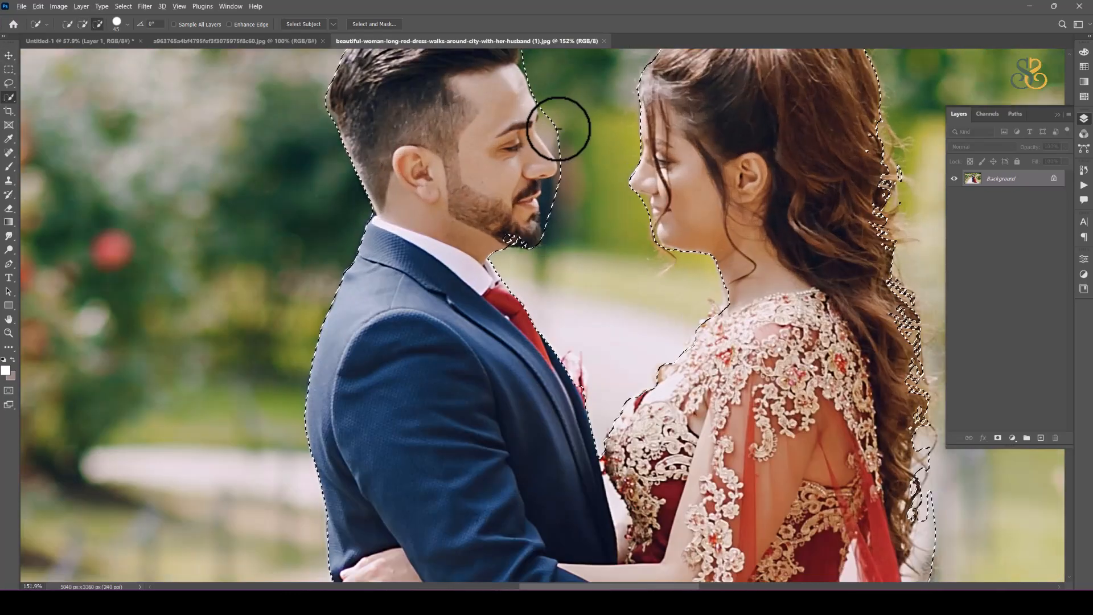
click(518, 229)
scroll(563, 213, down, 4)
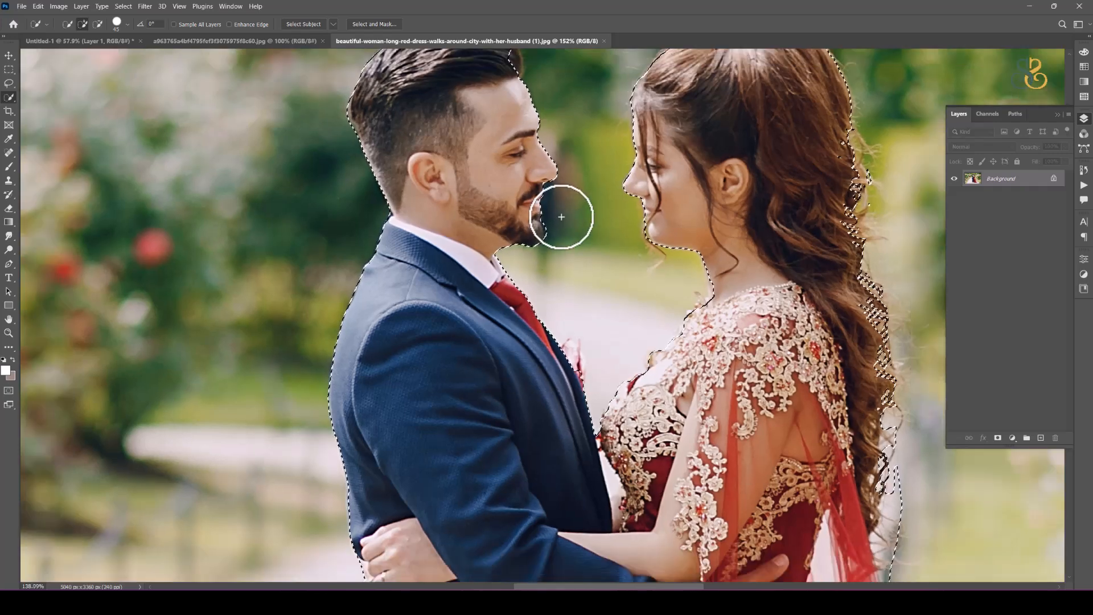
scroll(563, 214, down, 5)
key(v)
drag(575, 289, 552, 350)
- Scale the full-length couple down in the lower middle of the canvas and move the large couple up behind them
key(ctrl+t)
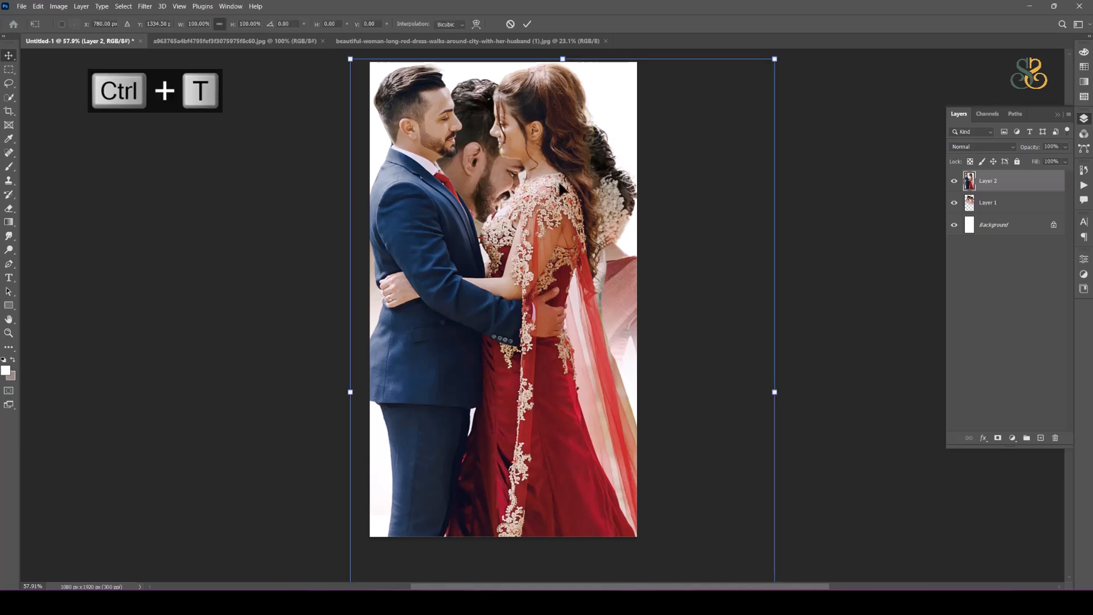
drag(775, 60, 585, 420)
drag(420, 491, 502, 297)
drag(639, 525, 621, 510)
drag(524, 322, 524, 329)
key(Return)
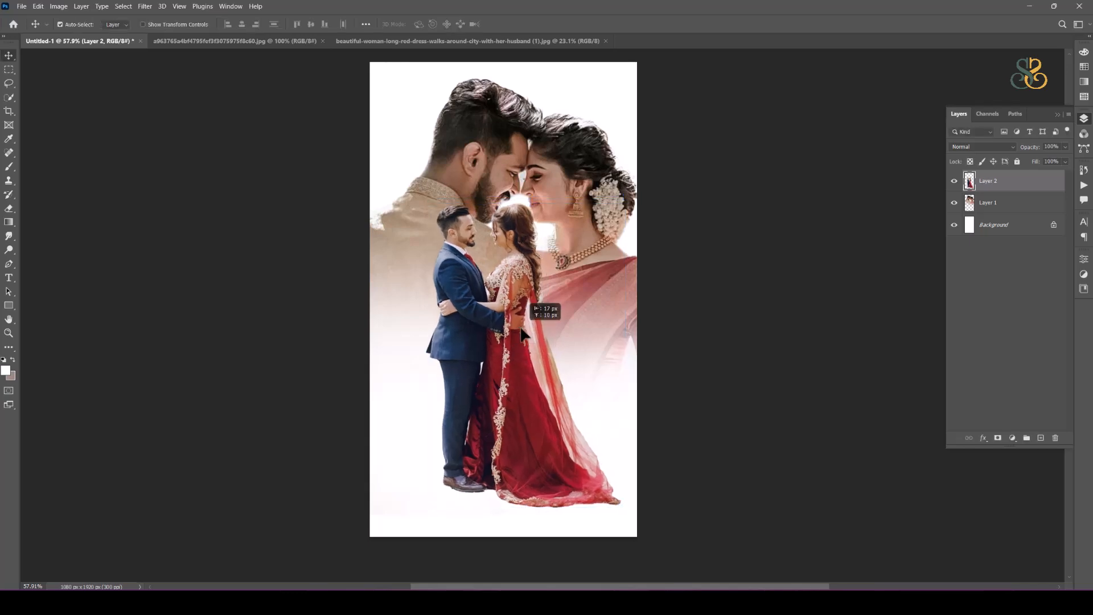
drag(567, 210, 552, 161)
click(912, 345)
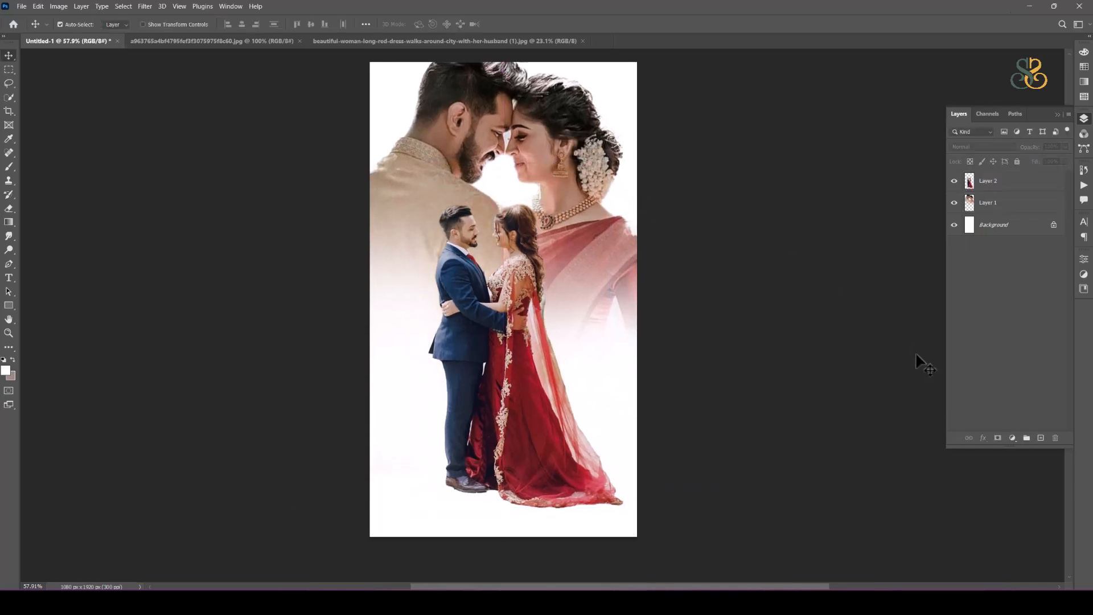
- Place the photorealistic-style-clouds-stairs image as an embedded layer
click(57, 6)
click(37, 7)
click(21, 6)
click(50, 199)
double_click(193, 263)
- Enlarge the clouds image to cover the whole canvas and send its layer behind both couples
drag(504, 129, 503, 35)
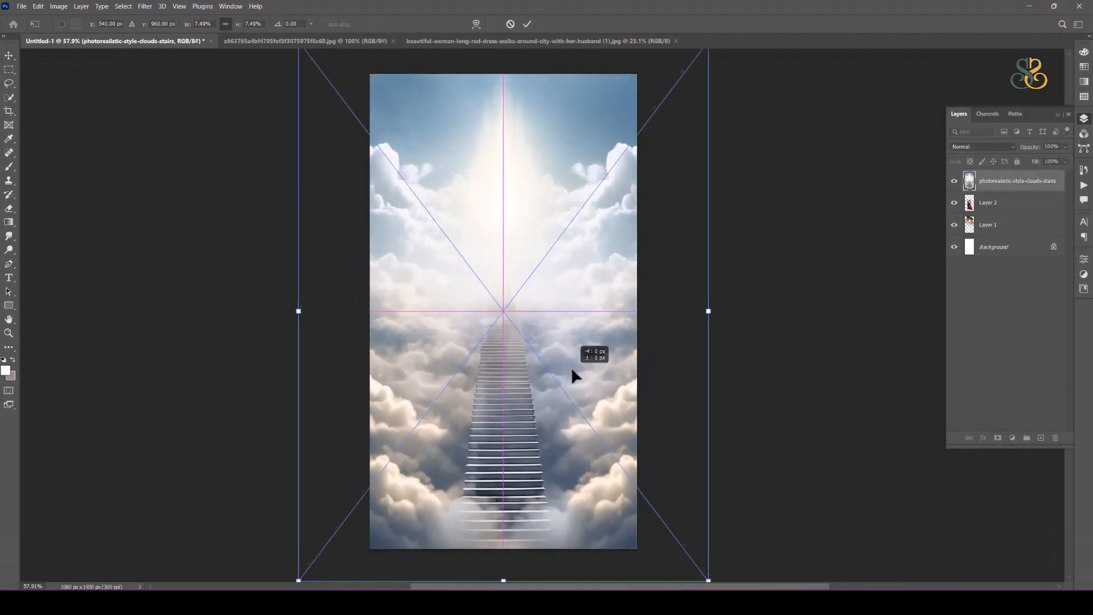
drag(572, 372, 568, 339)
key(Return)
key(ctrl+shift+bracketleft)
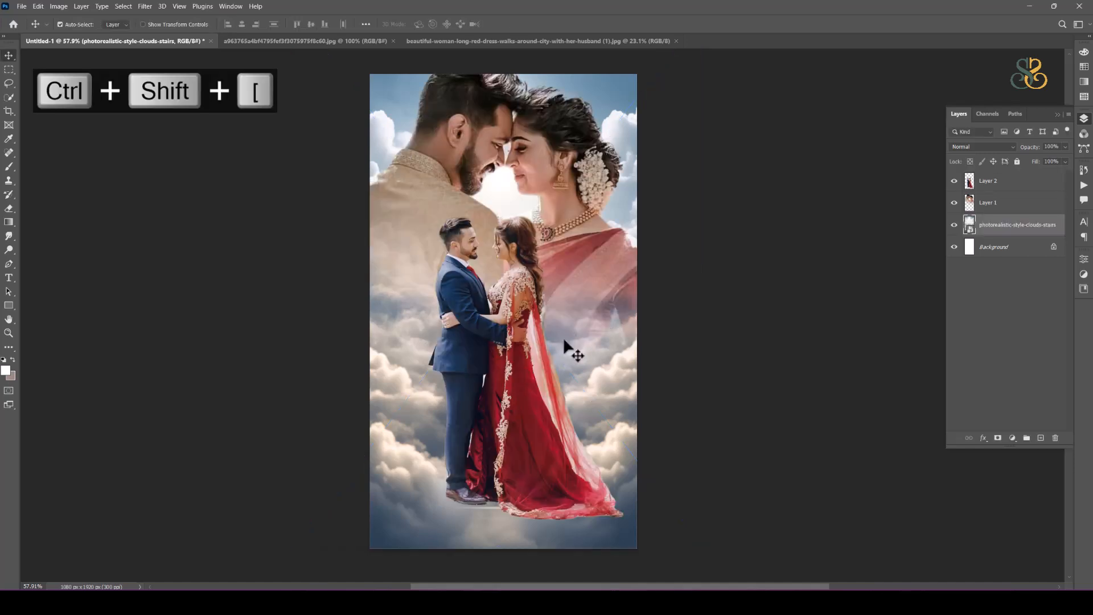
- Place the white-brick-wall-surface-texture image as an embedded layer above the foreground couple and shrink it slightly
click(524, 445)
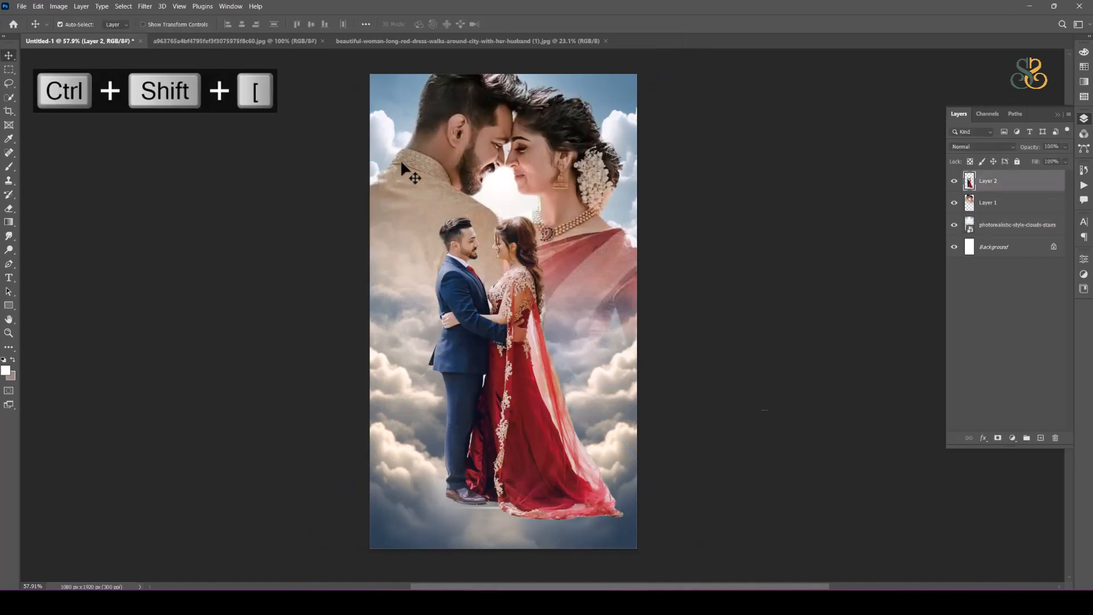
click(21, 6)
click(64, 200)
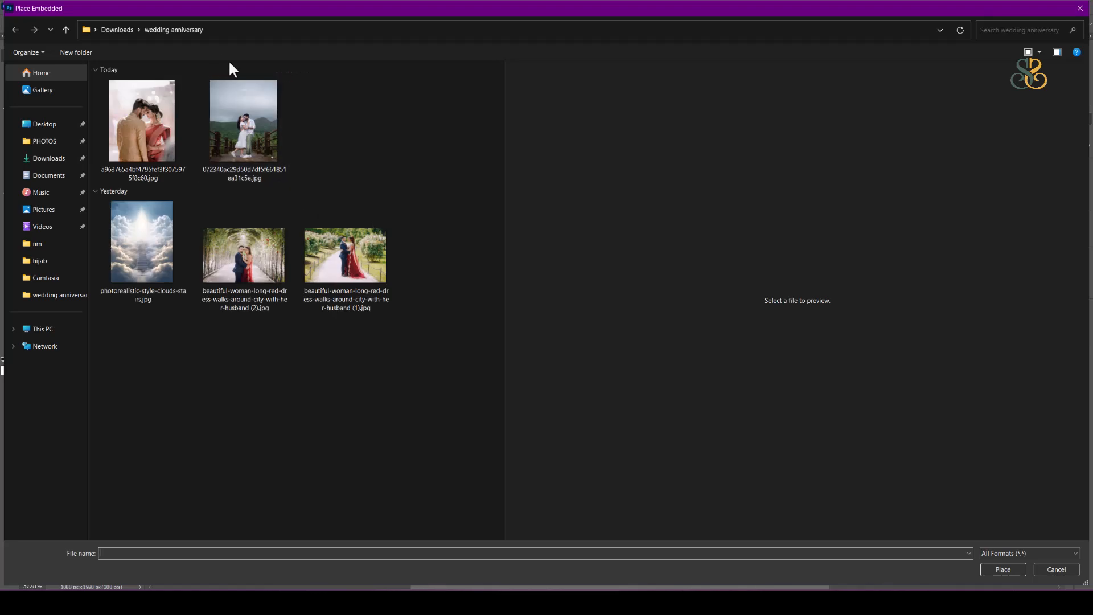
click(120, 31)
click(237, 233)
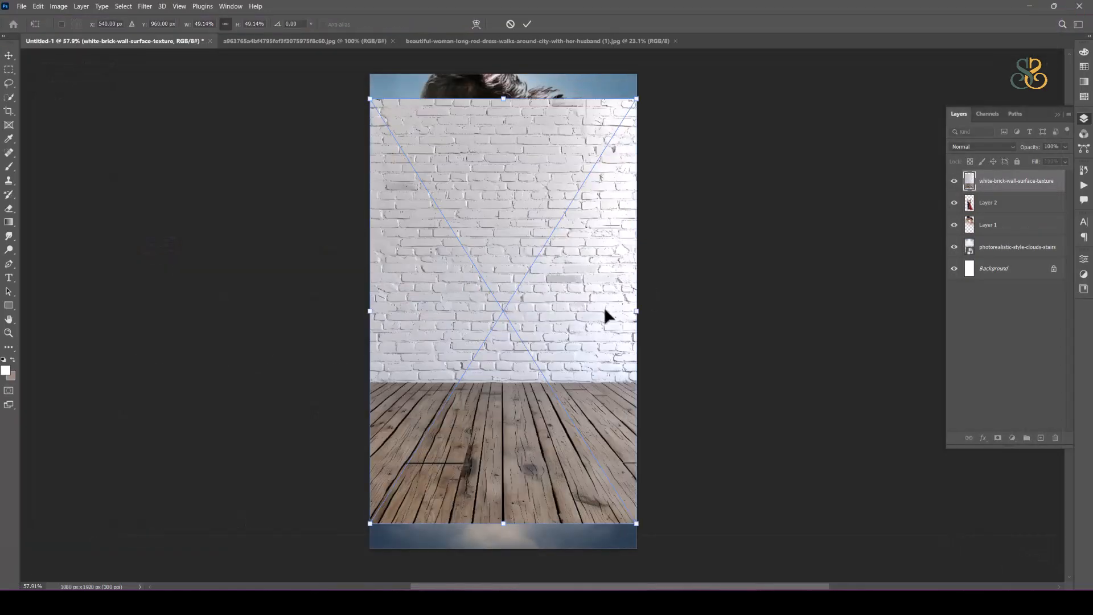
drag(636, 99, 624, 120)
key(Return)
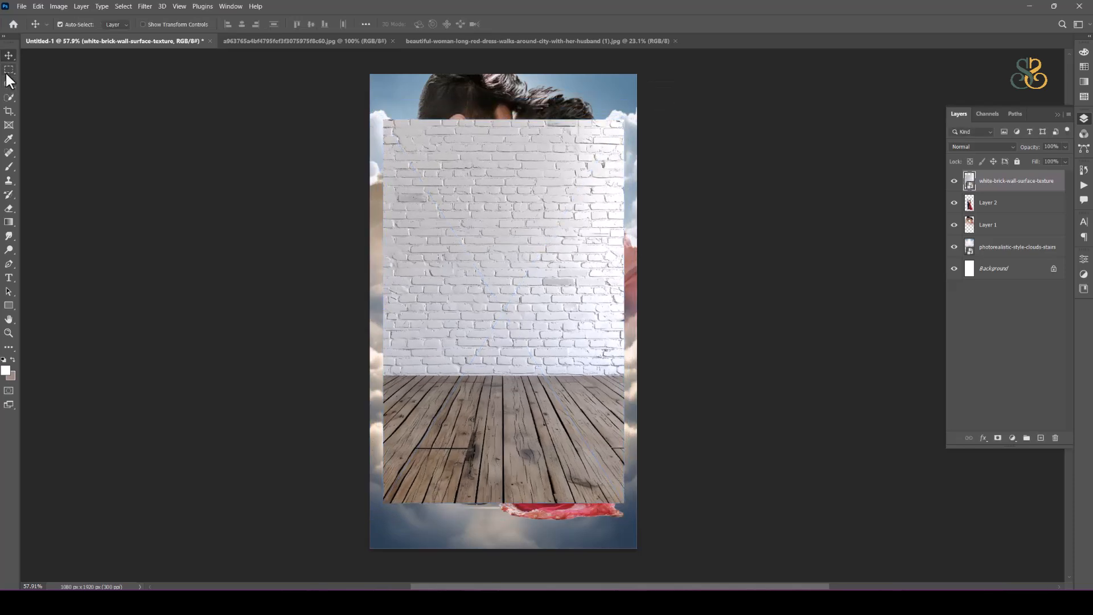
- Rasterize the brick wall layer and delete its brick part, keeping only the wooden floor
click(10, 70)
drag(367, 93, 648, 376)
key(Delete)
click(525, 227)
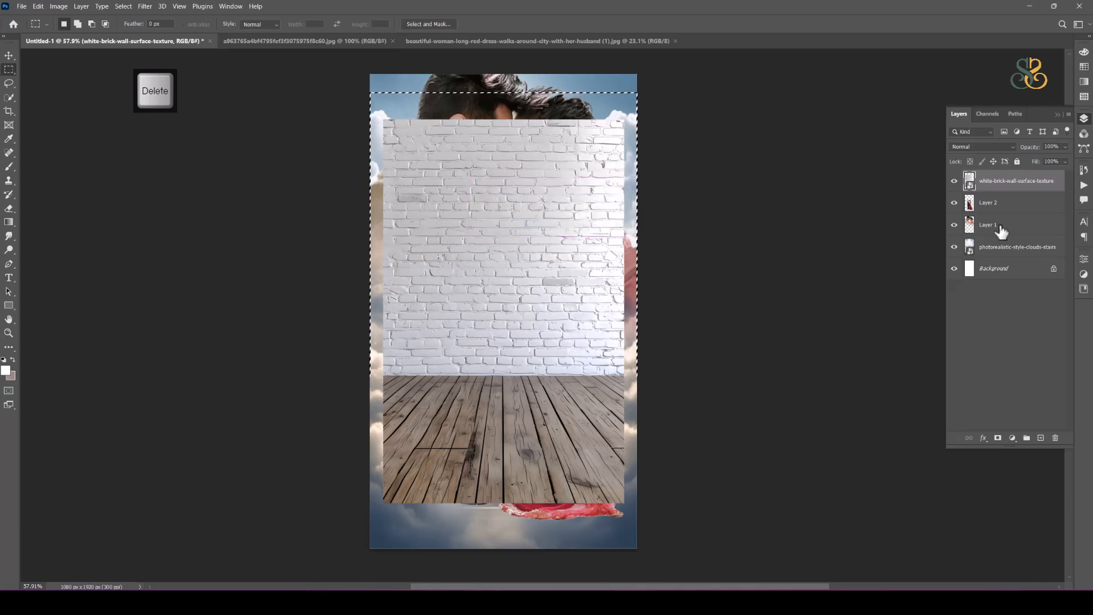
right_click(1007, 183)
click(924, 327)
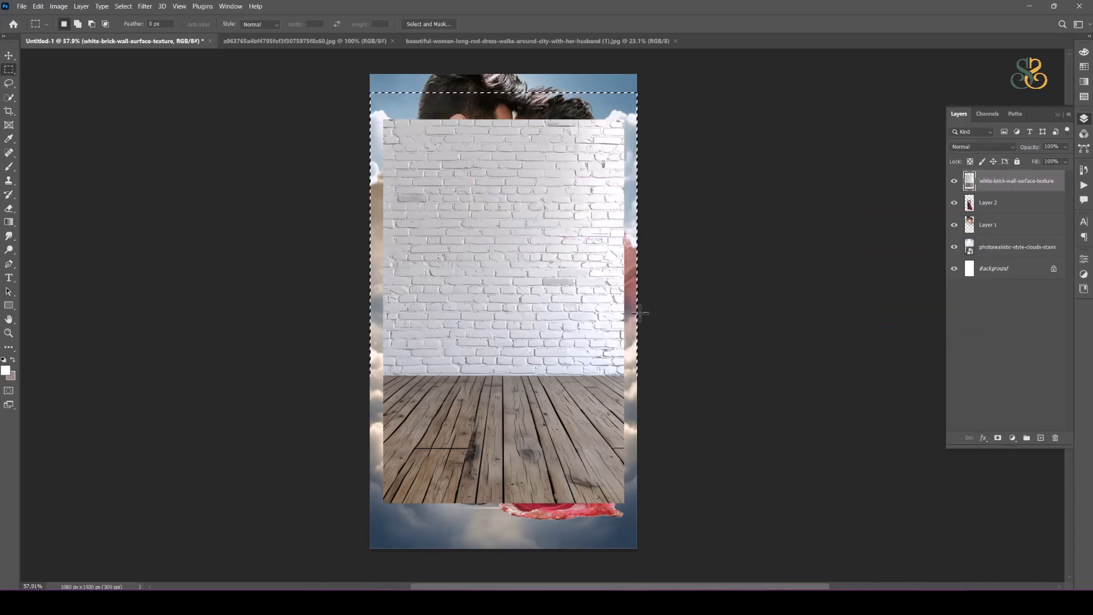
key(Delete)
key(ctrl+d)
- Stretch the wooden floor across the bottom of the canvas and place its layer just below the foreground couple
key(v)
drag(579, 468, 696, 487)
key(ctrl+t)
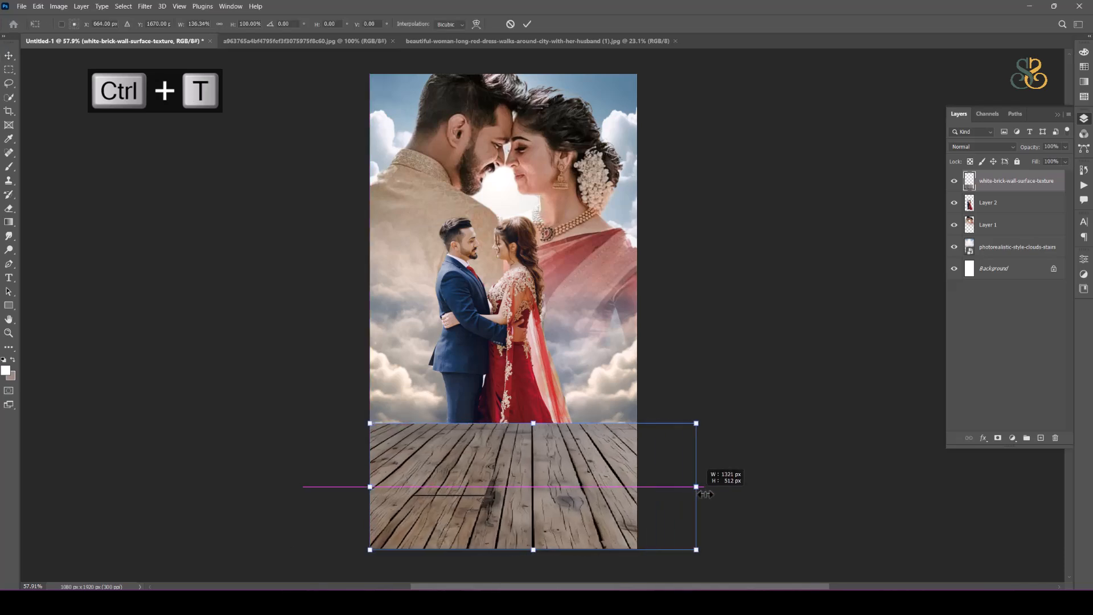
drag(608, 494, 553, 495)
key(Return)
key(ctrl+bracketleft)
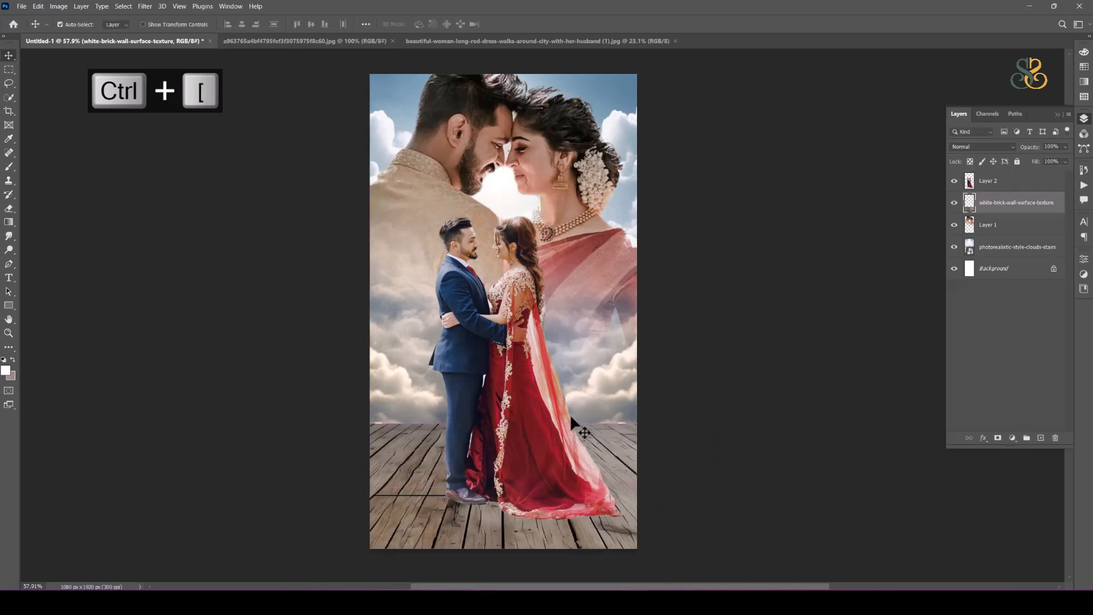
- Paint soft white haze with a smaller brush over the far edge of the wooden floor to blend it into the clouds
click(8, 166)
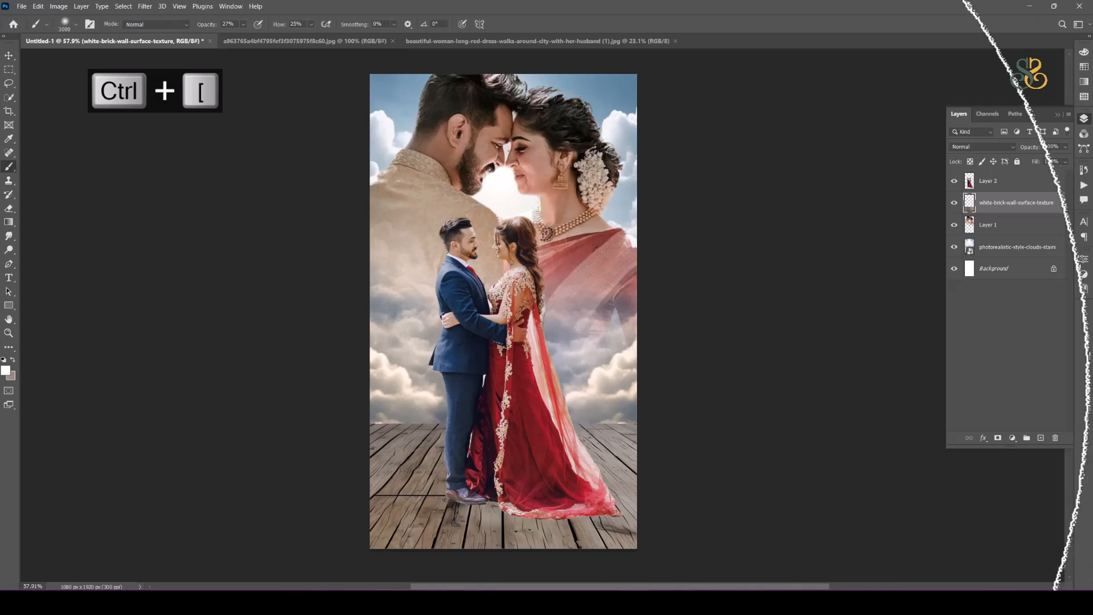
key(bracketleft)
key(bracketleft)
key(bracketleft)
key(bracketleft)
key(bracketleft)
key(bracketleft)
key(bracketleft)
key(bracketleft)
key(bracketleft)
key(bracketleft)
key(bracketleft)
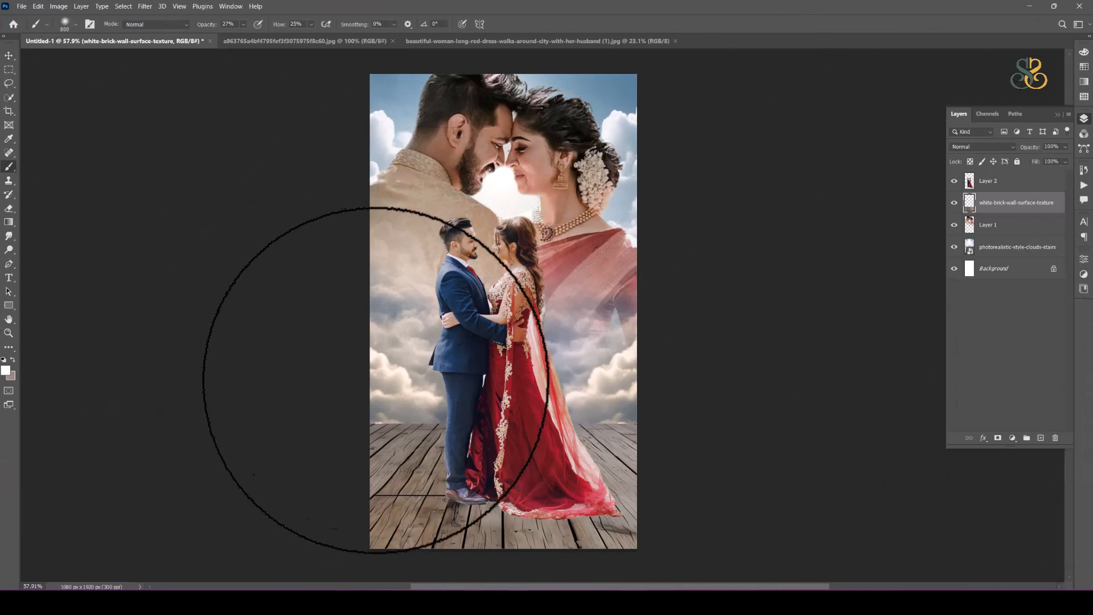
mouse_move(383, 418)
mouse_down()
mouse_move(446, 410)
mouse_move(371, 405)
mouse_move(379, 383)
mouse_move(627, 432)
mouse_move(609, 400)
mouse_move(366, 395)
mouse_move(554, 403)
mouse_move(285, 408)
mouse_move(324, 430)
mouse_up()
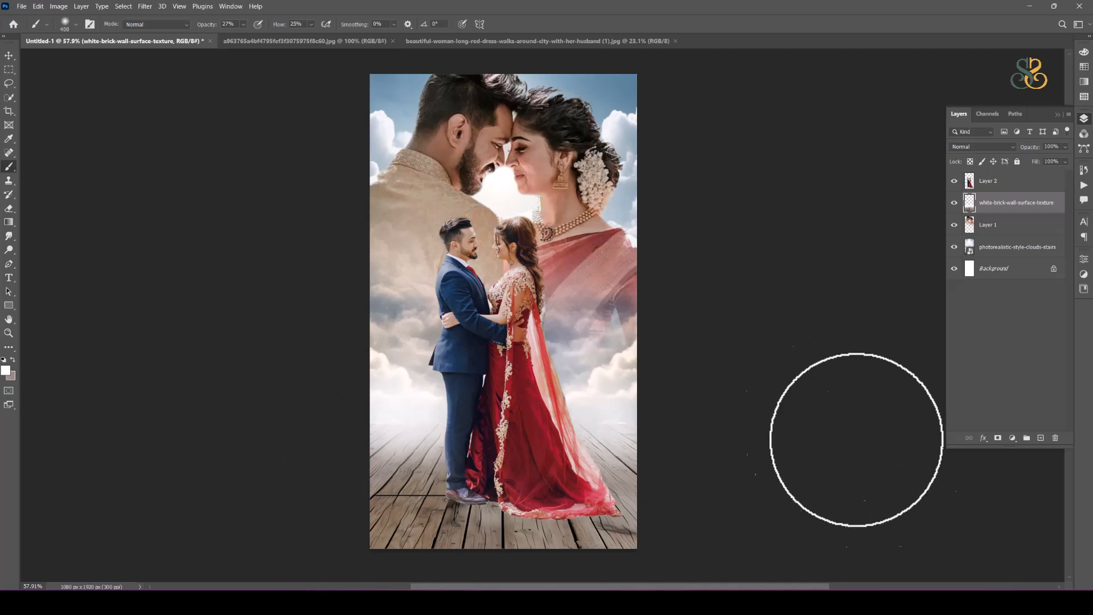
- Nudge the foreground couple into position on the wooden floor
click(8, 59)
click(547, 162)
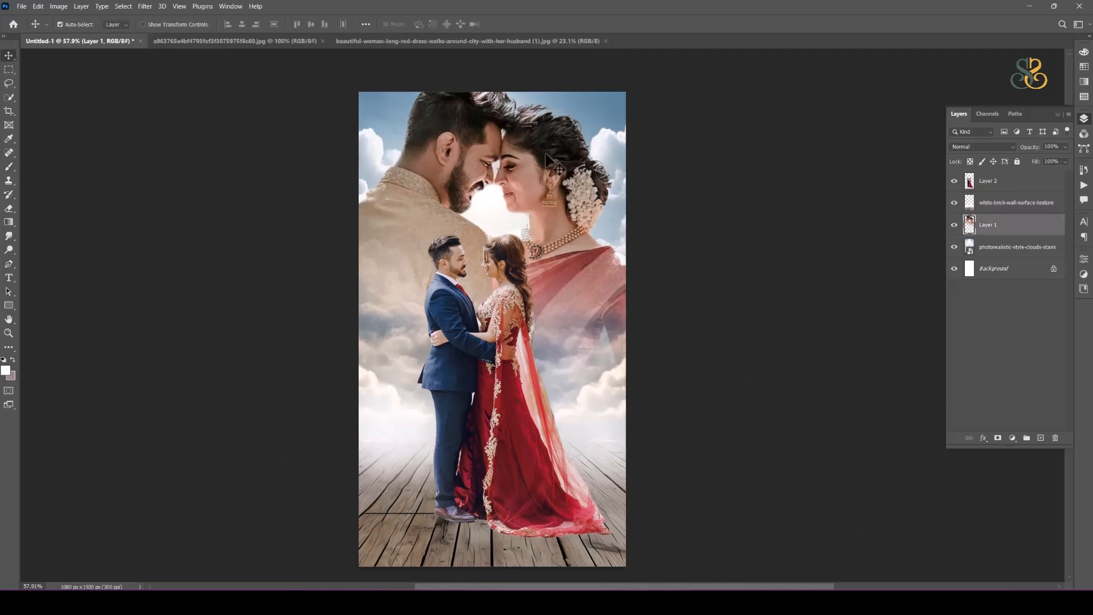
drag(511, 412, 518, 402)
scroll(534, 450, up, 4)
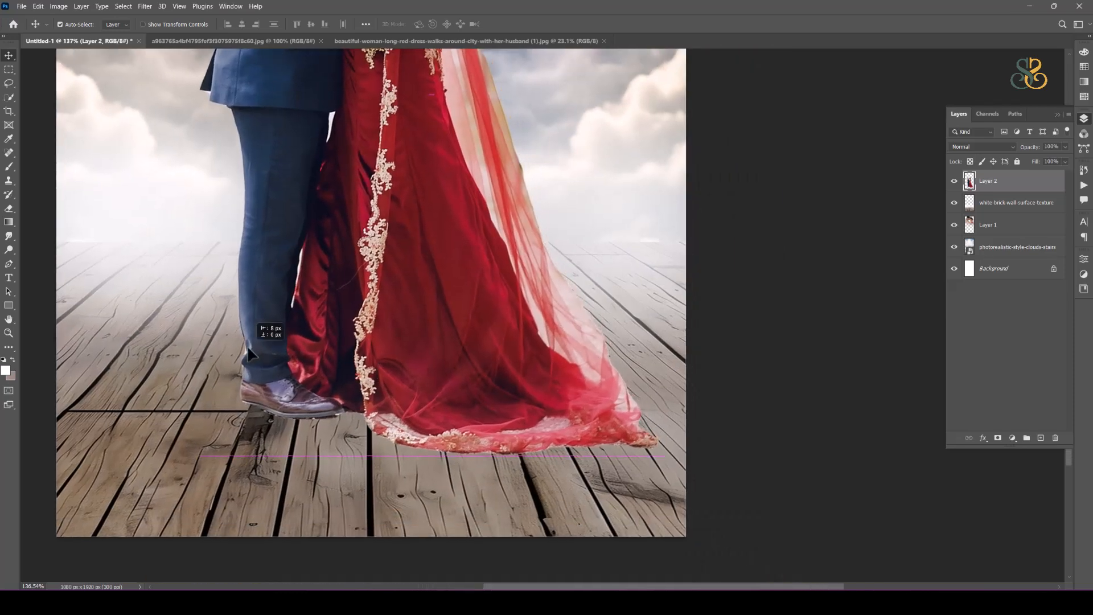
- Outline the shoes and dress hem with the Pen tool, convert the path to a selection and paste a new layer above Background
click(9, 263)
click(242, 382)
click(235, 403)
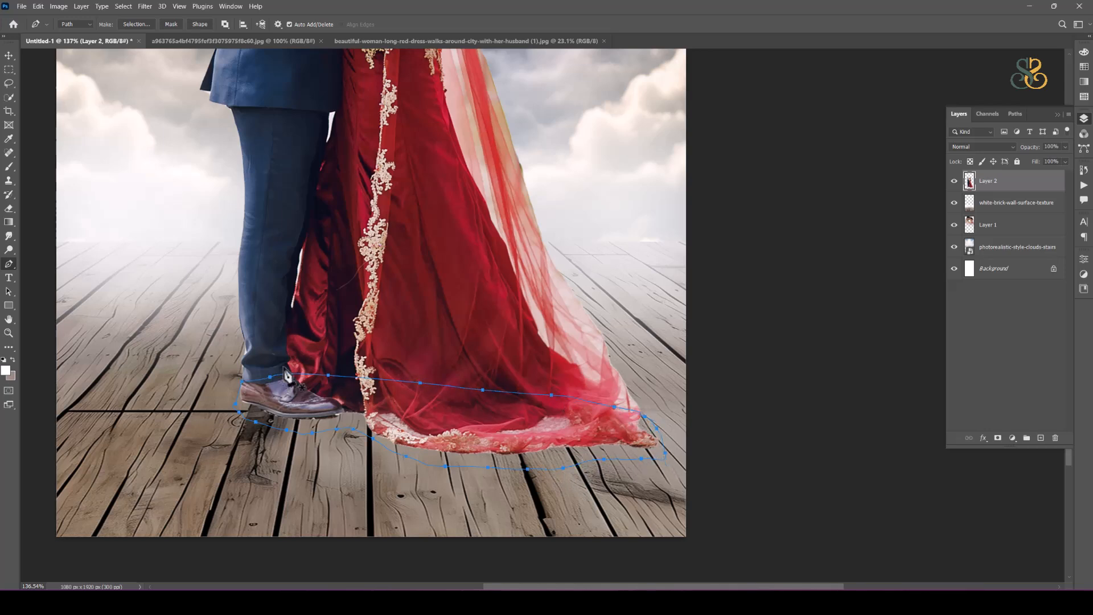
key(ctrl+Return)
click(1013, 272)
key(ctrl+v)
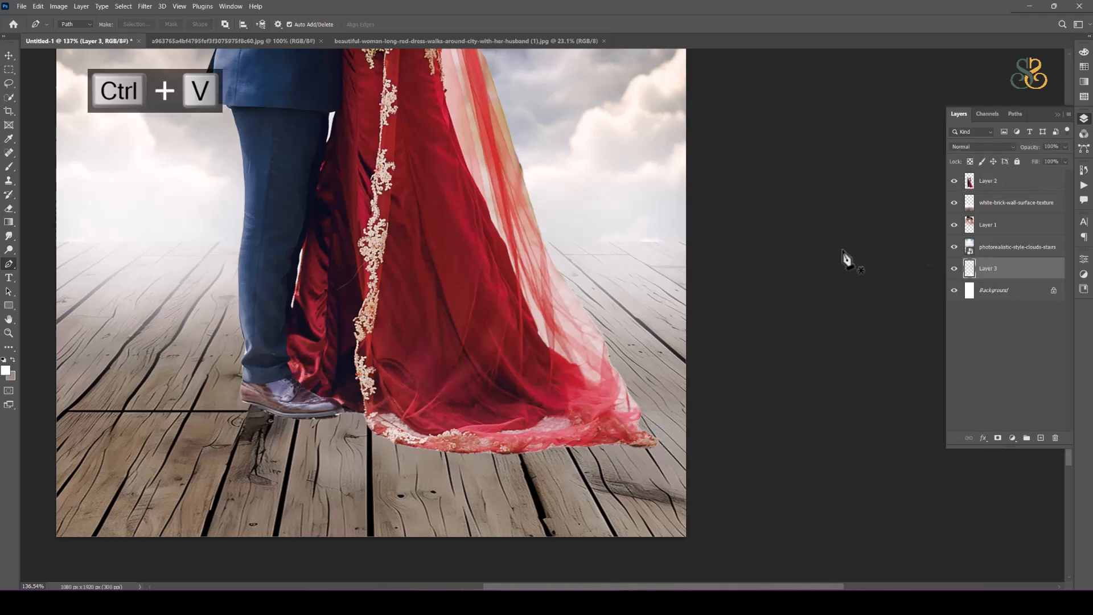
- Move the white cutout shape's layer between the wooden floor and the foreground couple and give it a black Color Overlay
drag(1017, 240, 1019, 205)
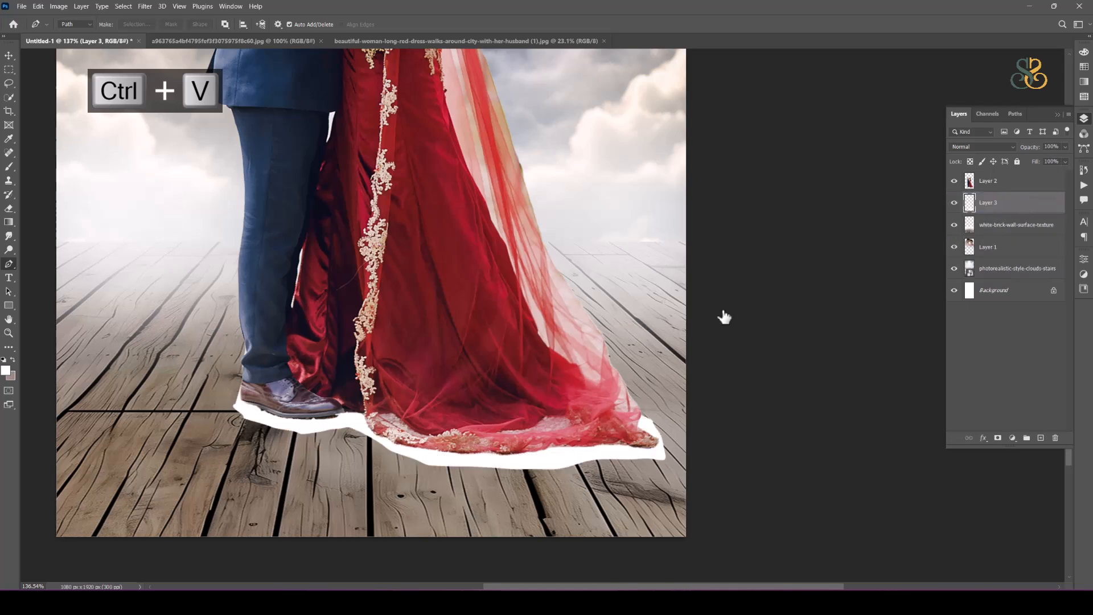
double_click(1025, 203)
click(720, 277)
click(1025, 135)
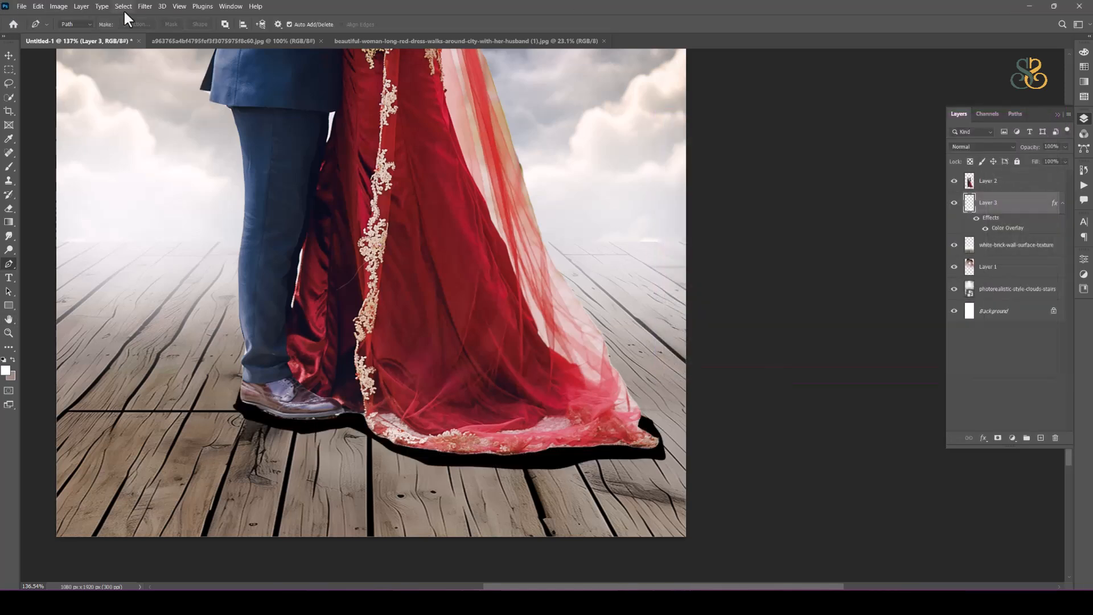
- Soften the black shape into a shadow with a Gaussian Blur of about 11 pixels and set its layer opacity to 60%
click(145, 6)
mouse_move(175, 136)
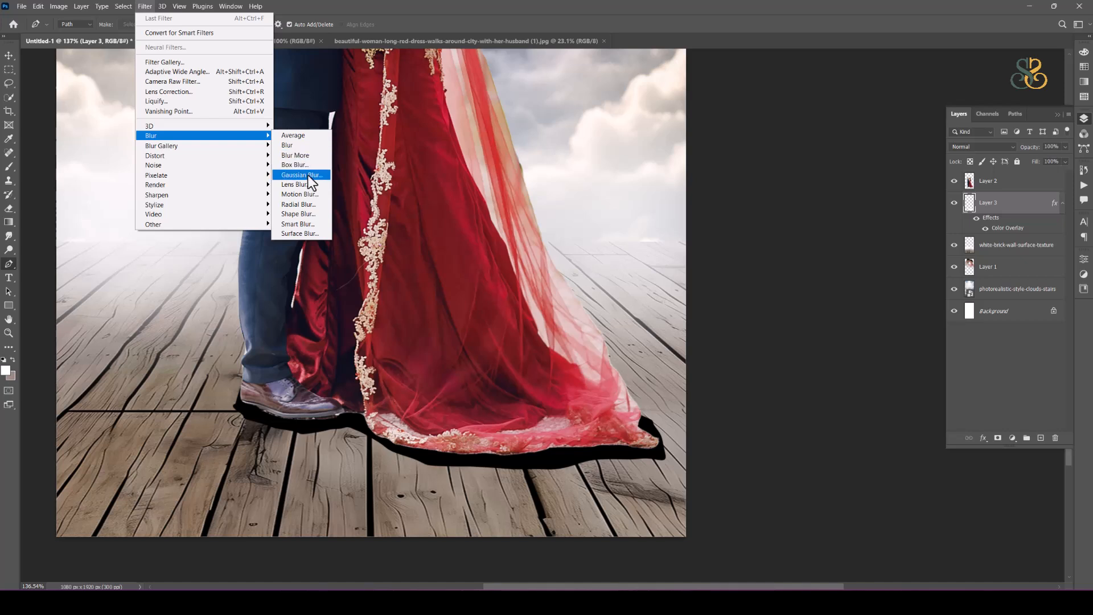
click(307, 175)
drag(816, 256, 807, 256)
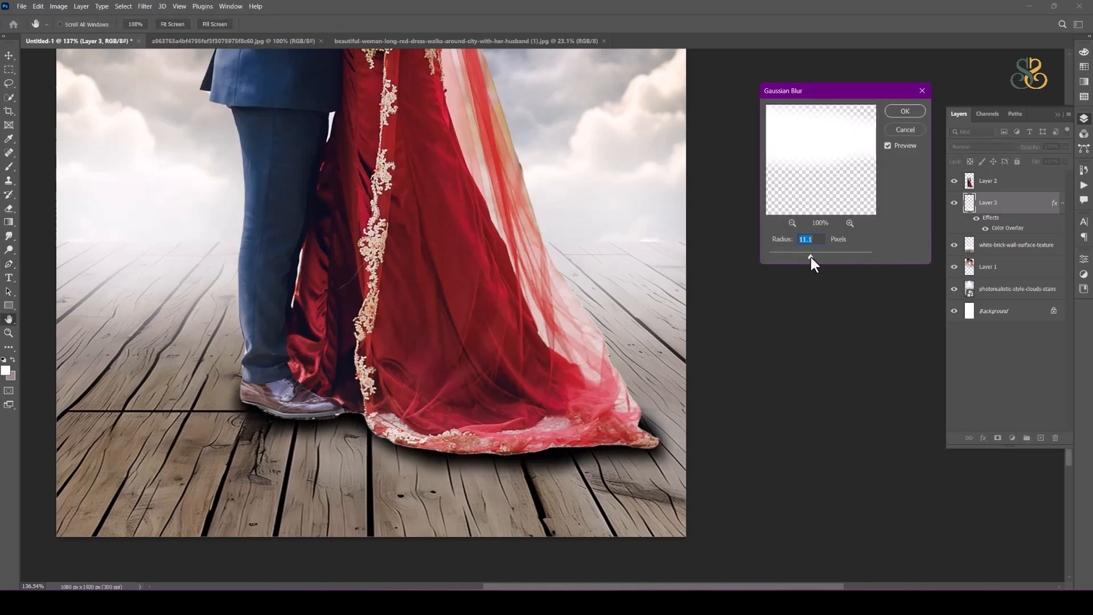
click(905, 112)
key(p)
key(6)
scroll(505, 263, down, 5)
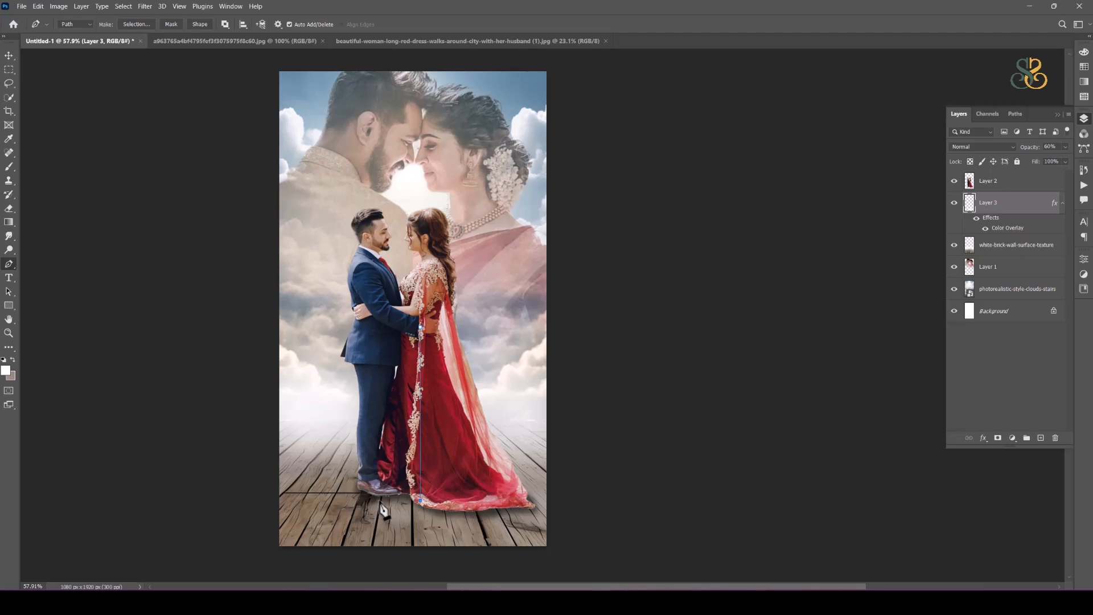
- Select the foreground couple together with its shadow and shift both slightly to the left on the wooden floor
key(ctrl+z)
click(9, 55)
click(426, 459)
shift+click(374, 497)
drag(427, 458, 520, 397)
scroll(501, 453, up, 1)
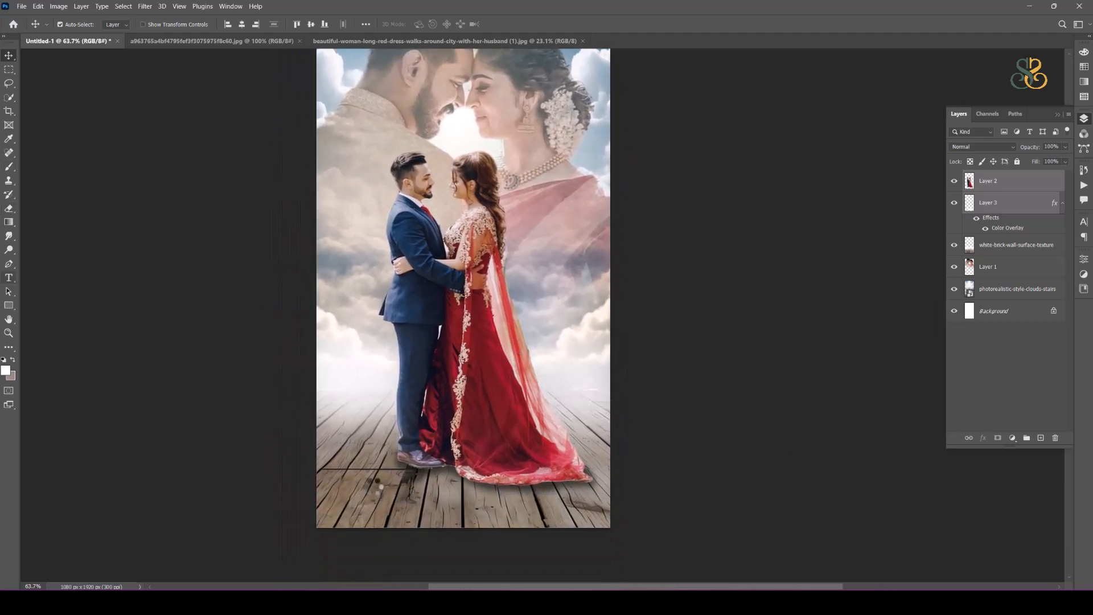
- Add a white "HAPPY WEDDING" text line over the floor beside the couple's feet
key(t)
click(369, 467)
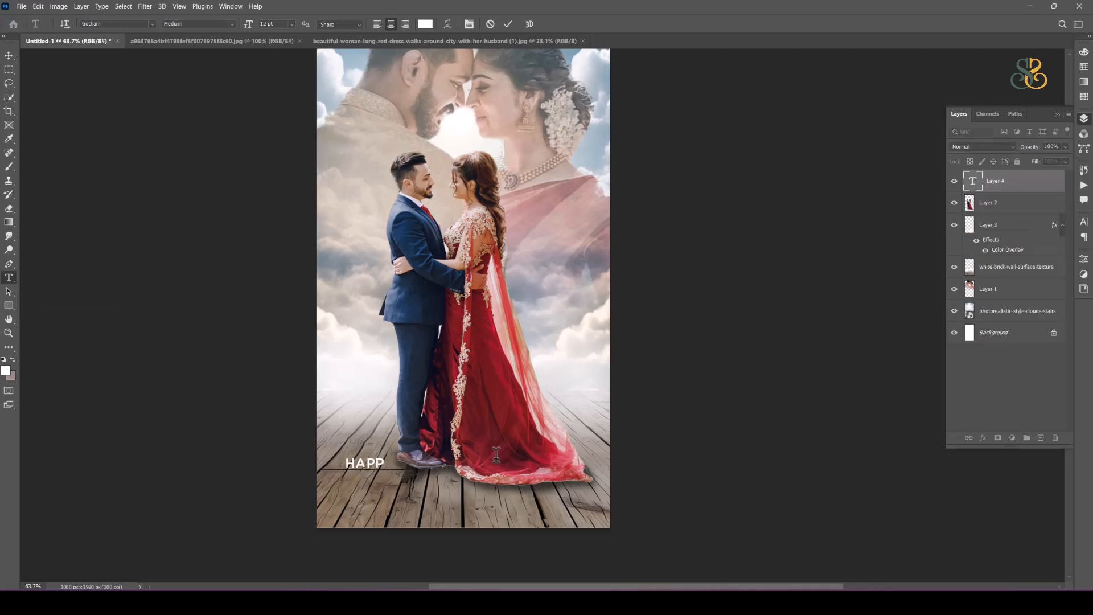
text(HAPP)
key(BackSpace)
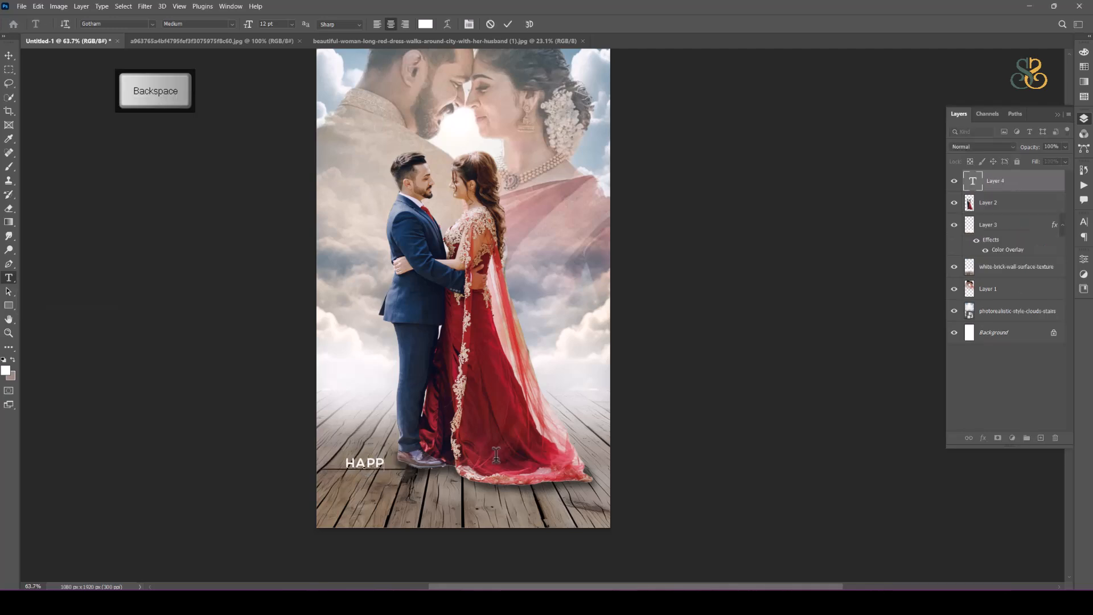
key(ctrl+Return)
- Enlarge the HAPPY WEDDING text to about 24 pt and place it across the couple's feet
key(v)
drag(395, 471, 579, 432)
key(ctrl+t)
drag(537, 455, 545, 454)
key(Return)
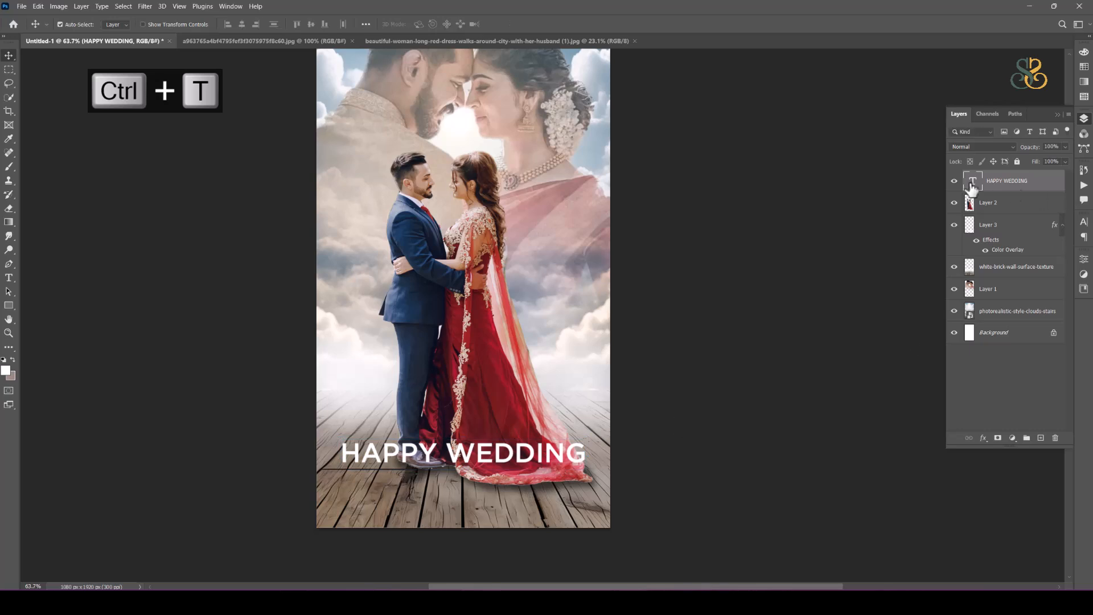
- Change the font of the HAPPY WEDDING text to Times New Roman Bold
double_click(973, 181)
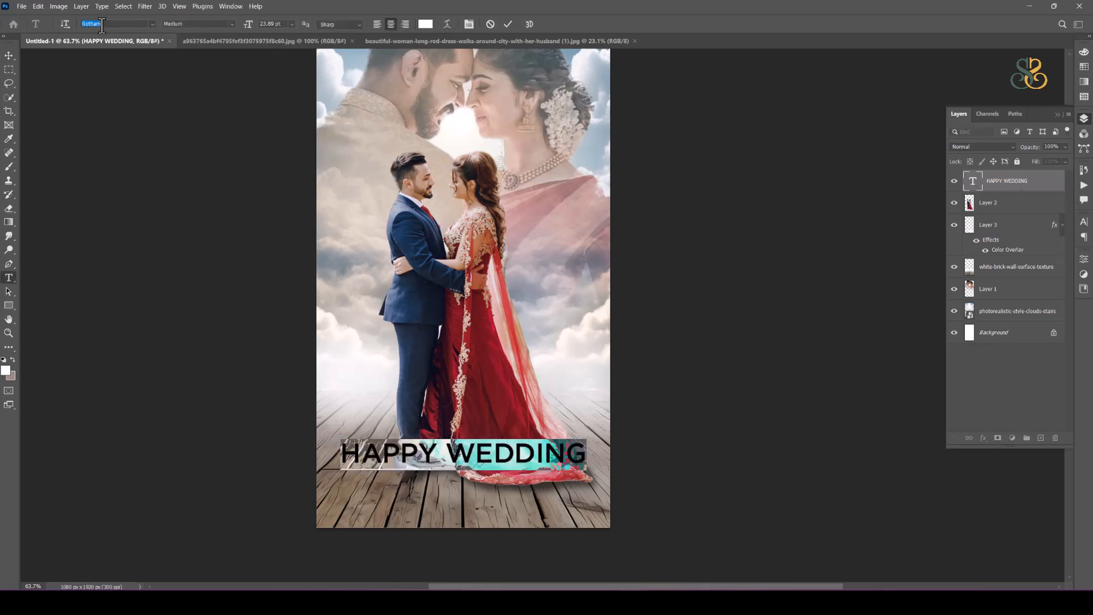
key(BackSpace)
text(time)
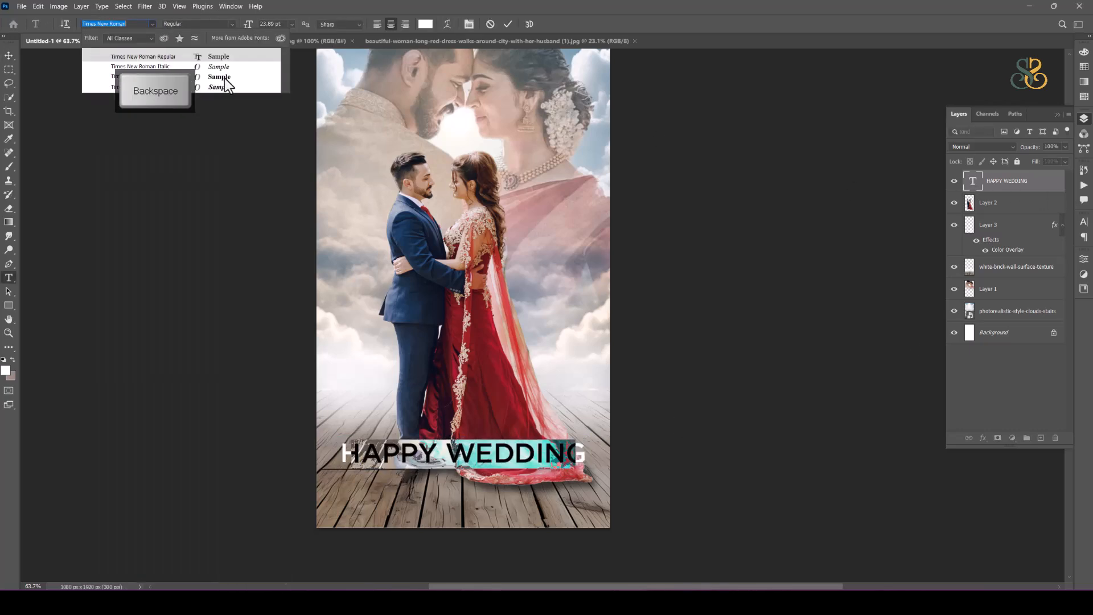
click(225, 79)
key(ctrl+h)
click(10, 55)
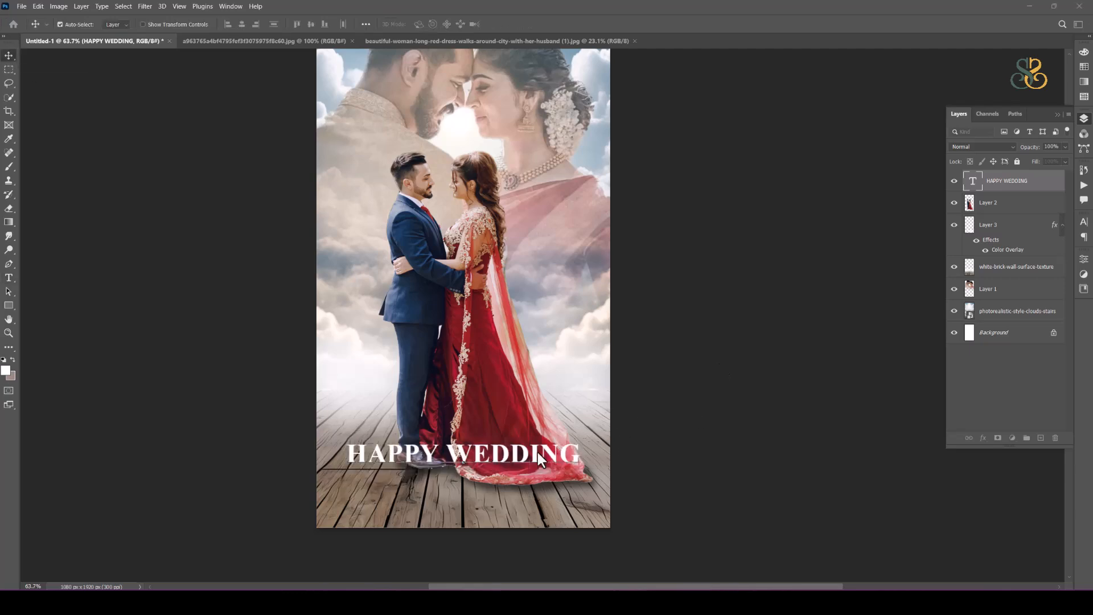
- Duplicate the HAPPY WEDDING text directly below itself and change the copy's wording to "ANNIVERSARY"
alt+drag(461, 454, 462, 476)
double_click(462, 476)
key(ctrl+h)
text(ANNIVERSARY)
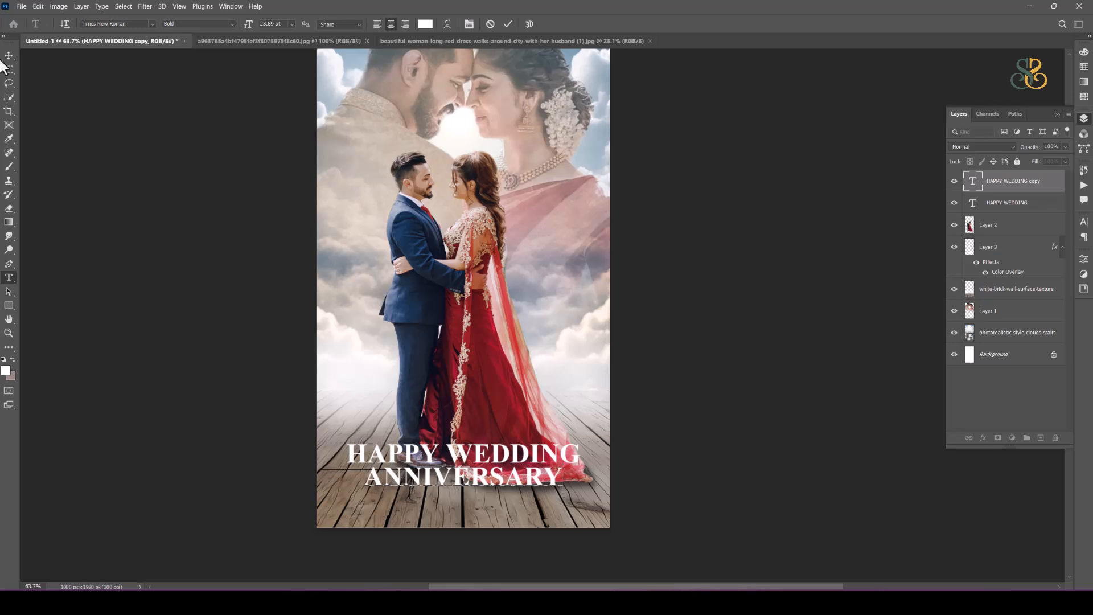
click(9, 56)
- Scale the ANNIVERSARY text down around its centre to about 12 pt
key(ctrl+t)
alt+drag(563, 467, 515, 475)
key(Return)
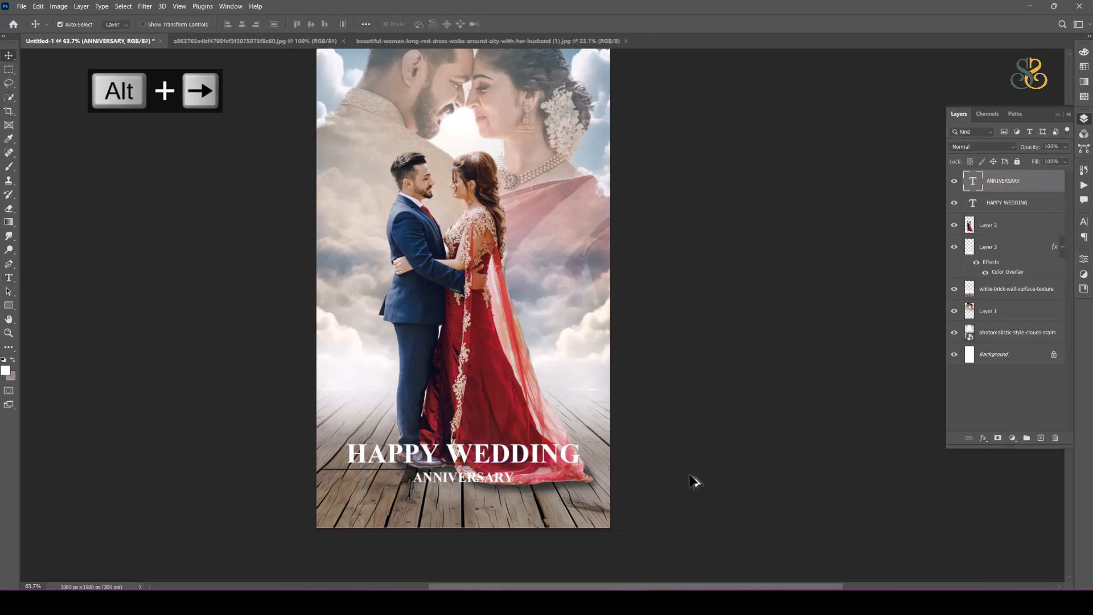
key(ctrl+z)
key(ctrl+shift+z)
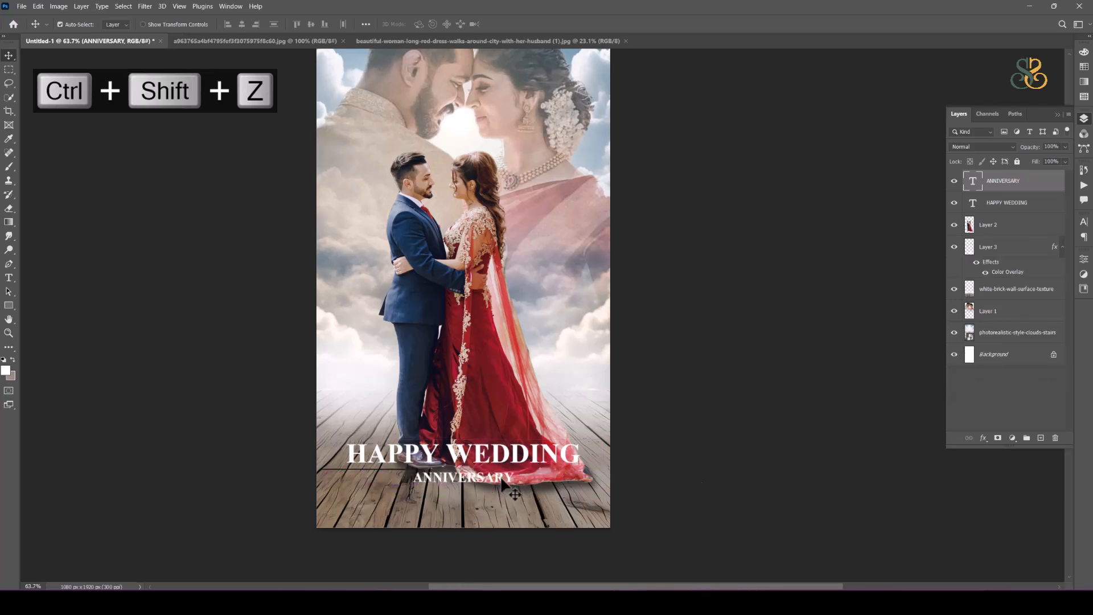
- Widen the letter spacing of the ANNIVERSARY text to a tracking of 200
double_click(499, 476)
key(alt+Right)
key(alt+Right)
key(alt+Right)
key(alt+Right)
key(alt+Right)
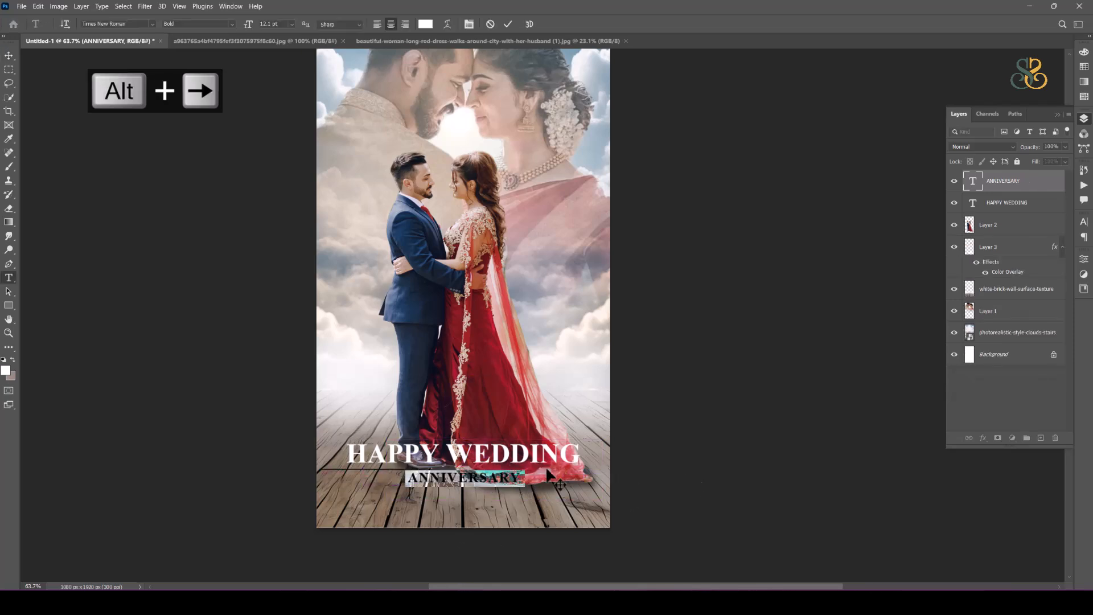
key(alt+Right)
key(alt+Right)
key(alt+Right)
key(alt+Right)
key(alt+Right)
click(10, 69)
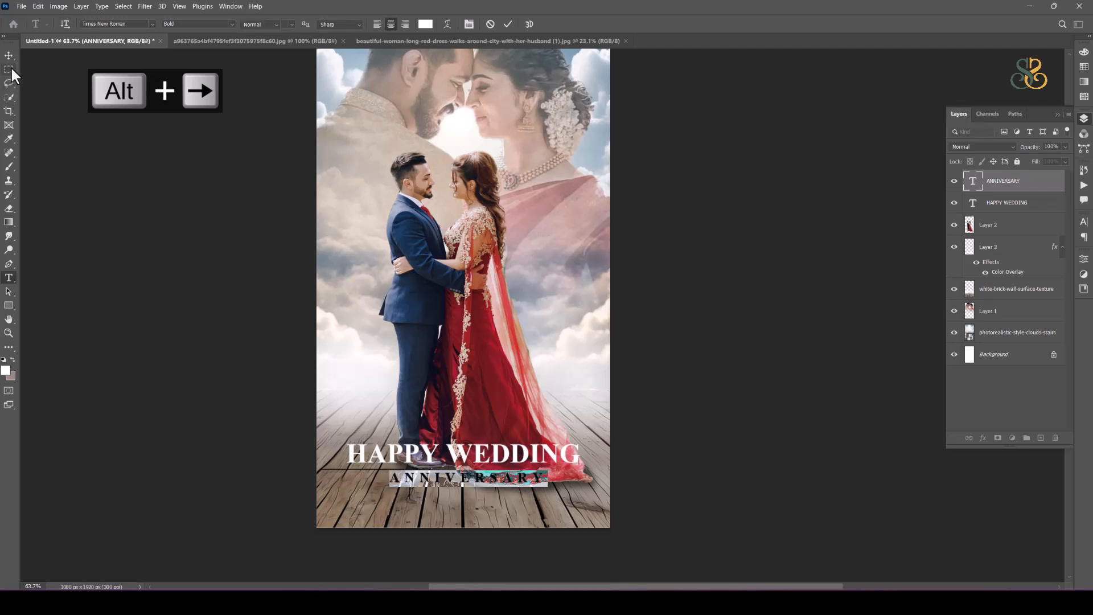
- Centre the ANNIVERSARY and HAPPY WEDDING text lines horizontally on the canvas
key(v)
key(ctrl+a)
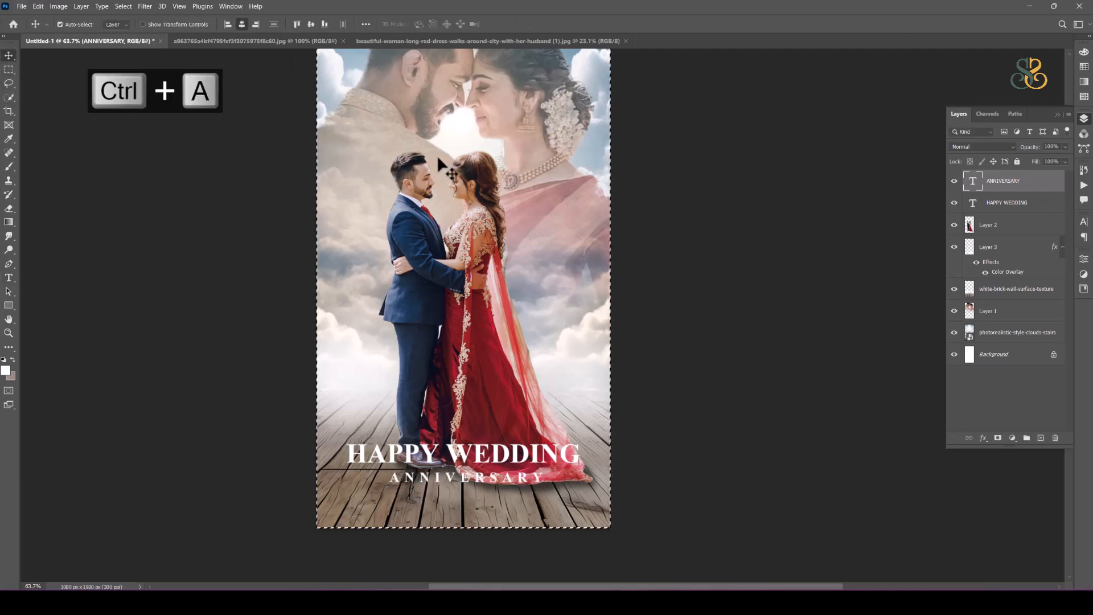
key(ctrl+d)
ctrl+click(516, 454)
key(ctrl+a)
click(60, 24)
key(ctrl+d)
click(647, 410)
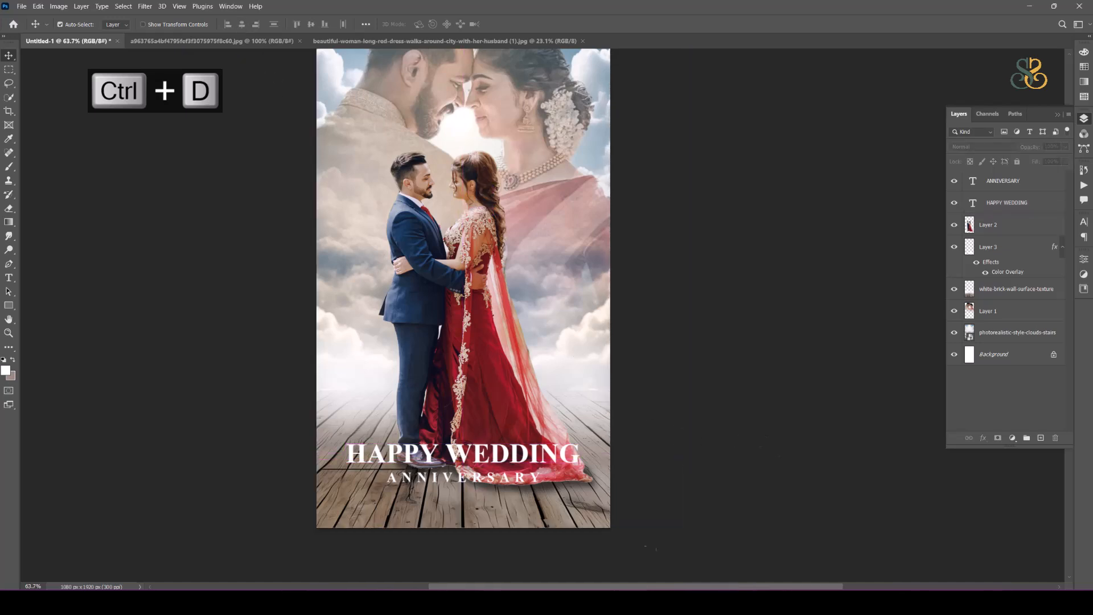
- Duplicate the cloudy sky layer, bring the copy to the front and move it down over the lower part of the canvas
drag(611, 97, 607, 146)
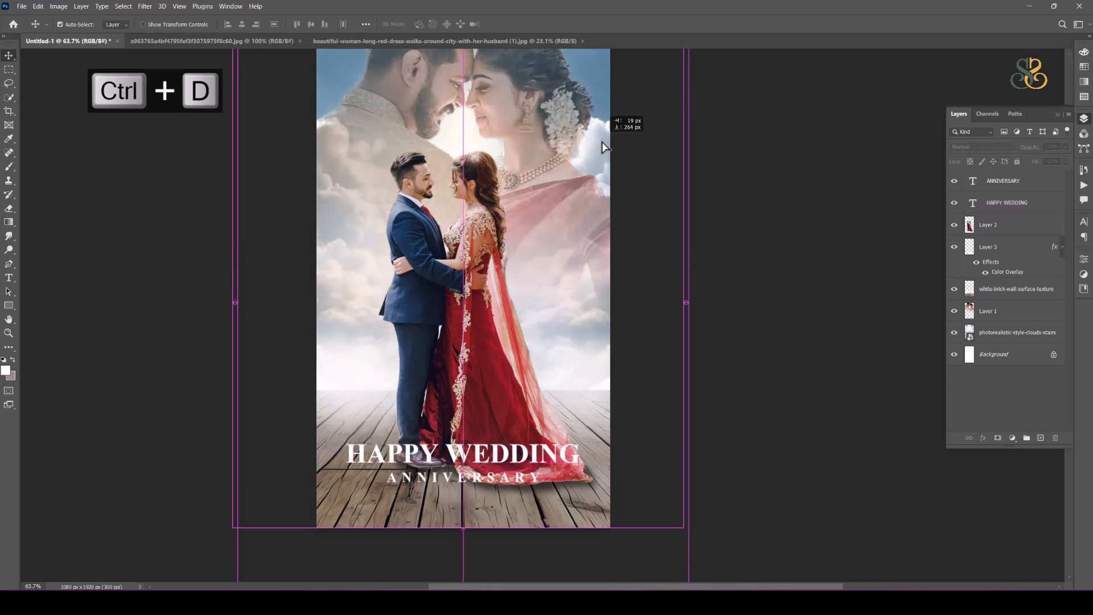
key(ctrl+shift+bracketleft)
key(ctrl+shift+bracketright)
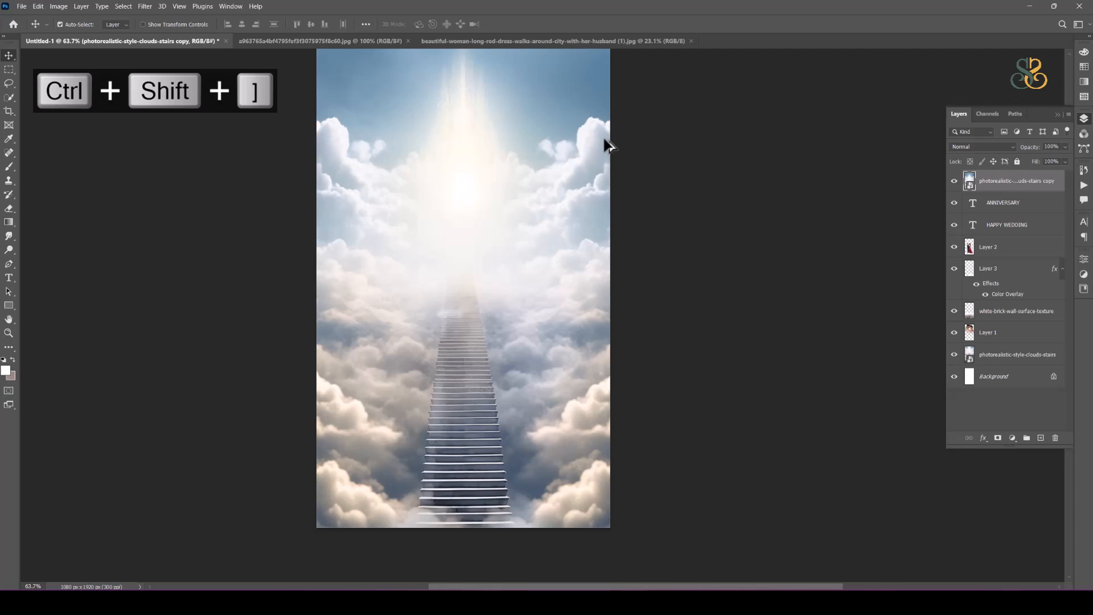
drag(507, 276, 508, 459)
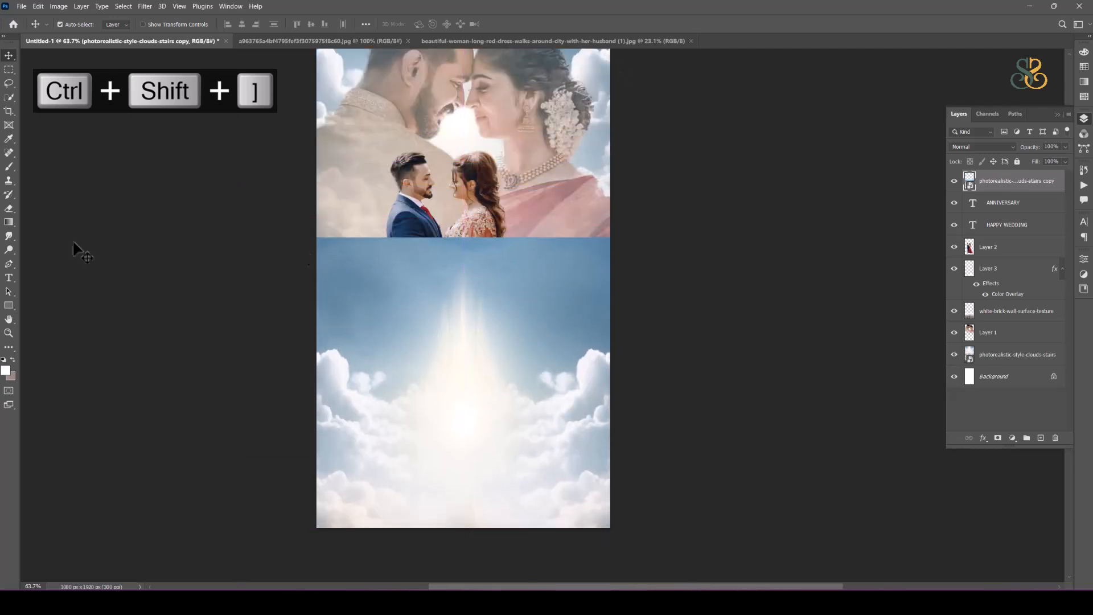
- Rasterize the cloud copy and erase its upper and bottom areas at 100% opacity, leaving soft clouds around the couple's feet
click(9, 208)
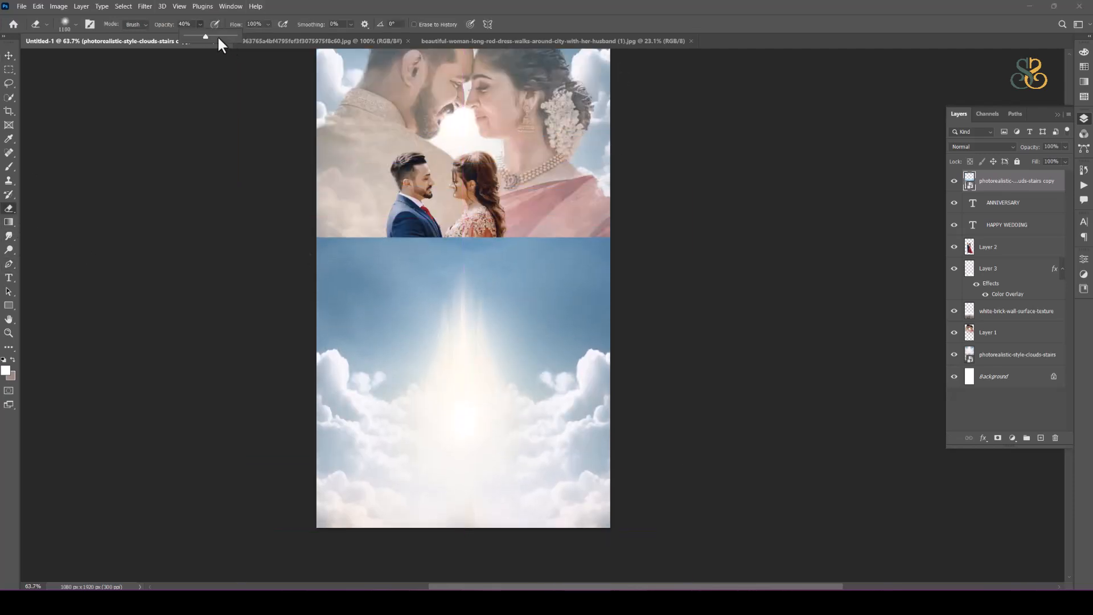
click(401, 277)
click(591, 231)
right_click(1025, 181)
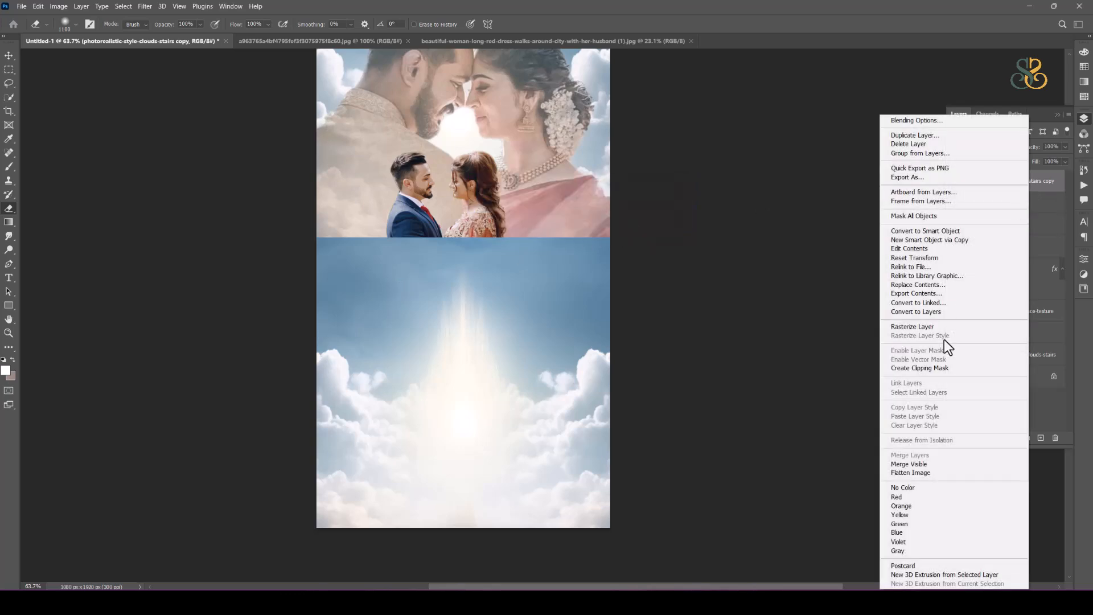
click(940, 328)
mouse_move(323, 207)
mouse_down()
mouse_move(547, 227)
mouse_move(580, 204)
mouse_move(290, 184)
mouse_move(360, 172)
mouse_up()
key(bracketleft)
mouse_move(427, 525)
mouse_down()
mouse_move(615, 543)
mouse_move(330, 541)
mouse_up()
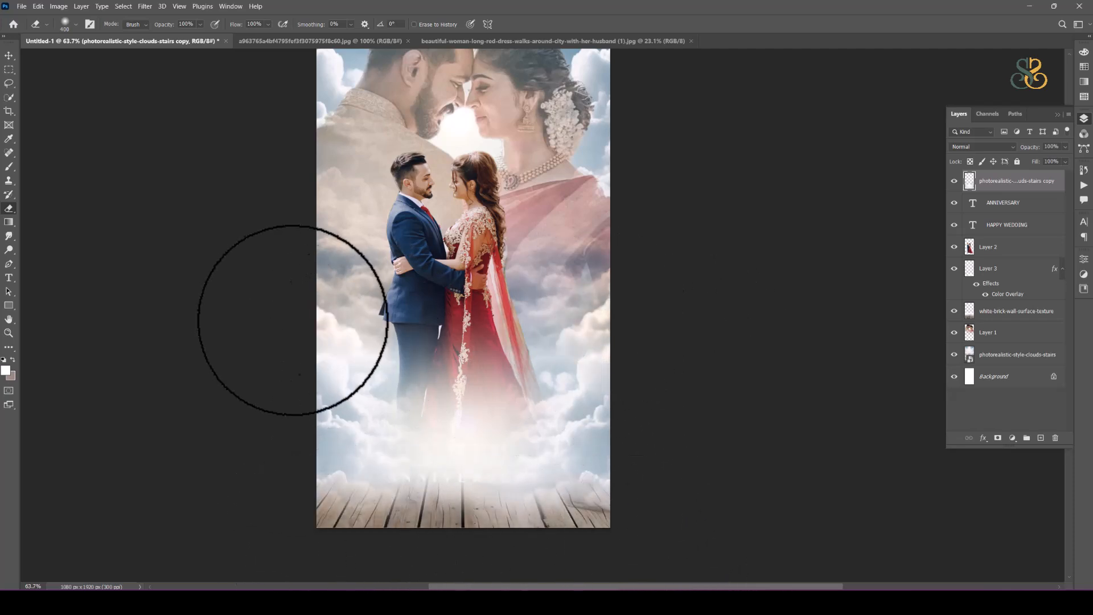
- Move the ANNIVERSARY and HAPPY WEDDING text layers above the cloud copy
key(v)
click(1016, 209)
shift+click(1014, 229)
drag(1015, 227, 1024, 174)
- Apply a gray #757575 Color Overlay to the HAPPY WEDDING text
click(529, 448)
double_click(1013, 213)
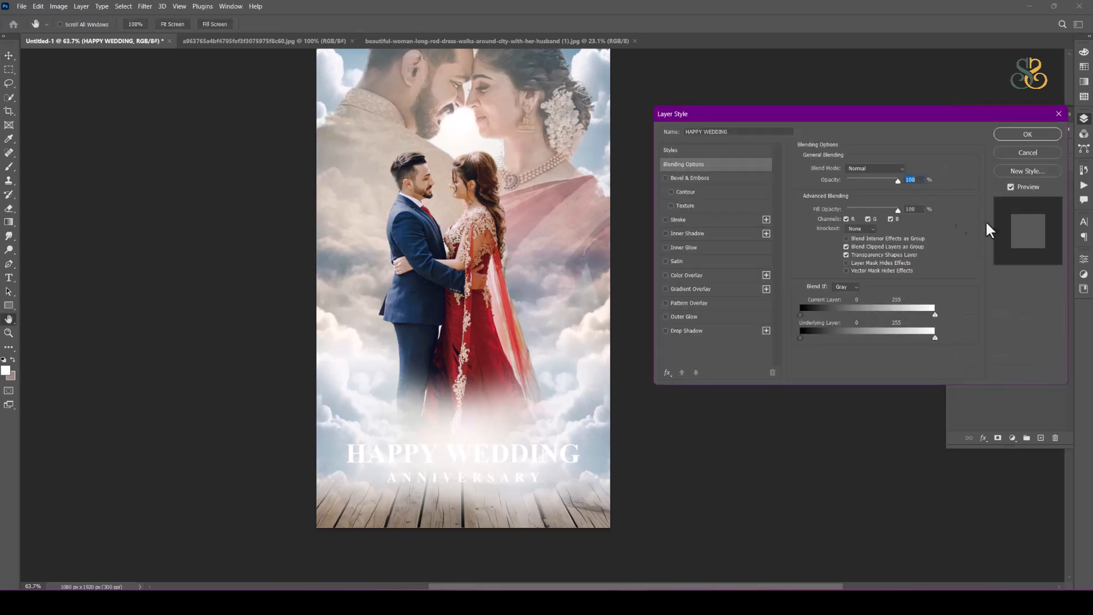
click(687, 275)
click(909, 169)
drag(669, 209, 604, 170)
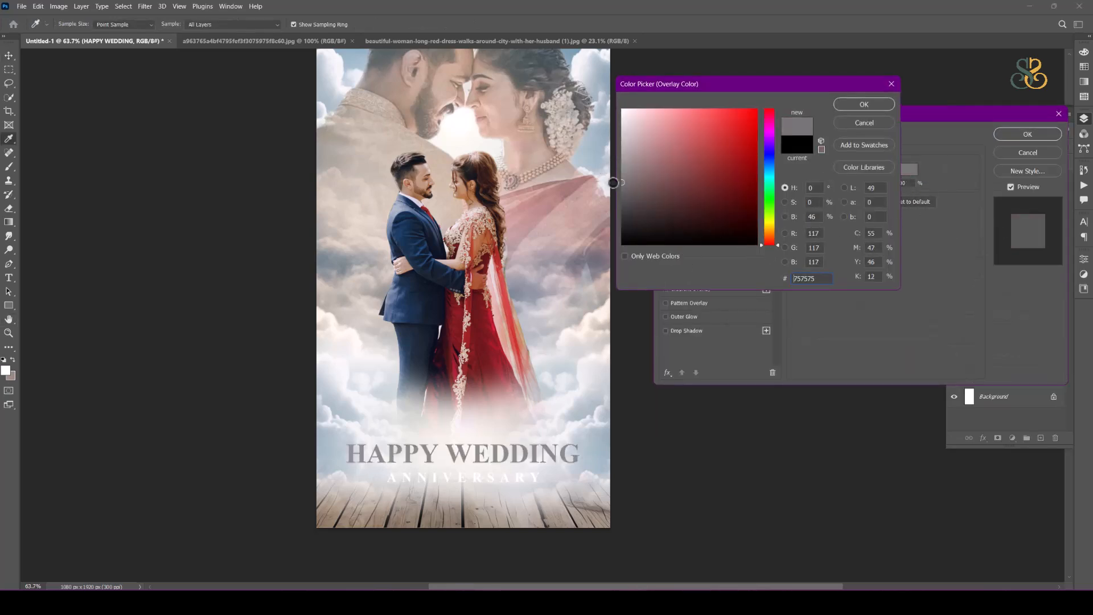
click(859, 104)
click(1025, 134)
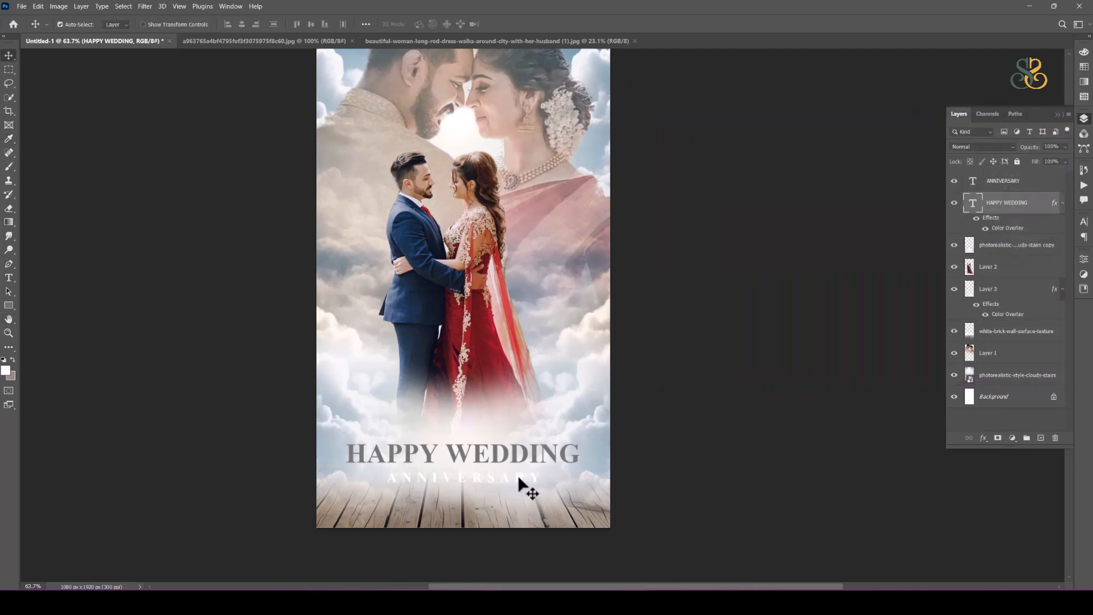
- Apply the same gray Color Overlay to the ANNIVERSARY text
click(1043, 181)
double_click(1028, 191)
click(690, 275)
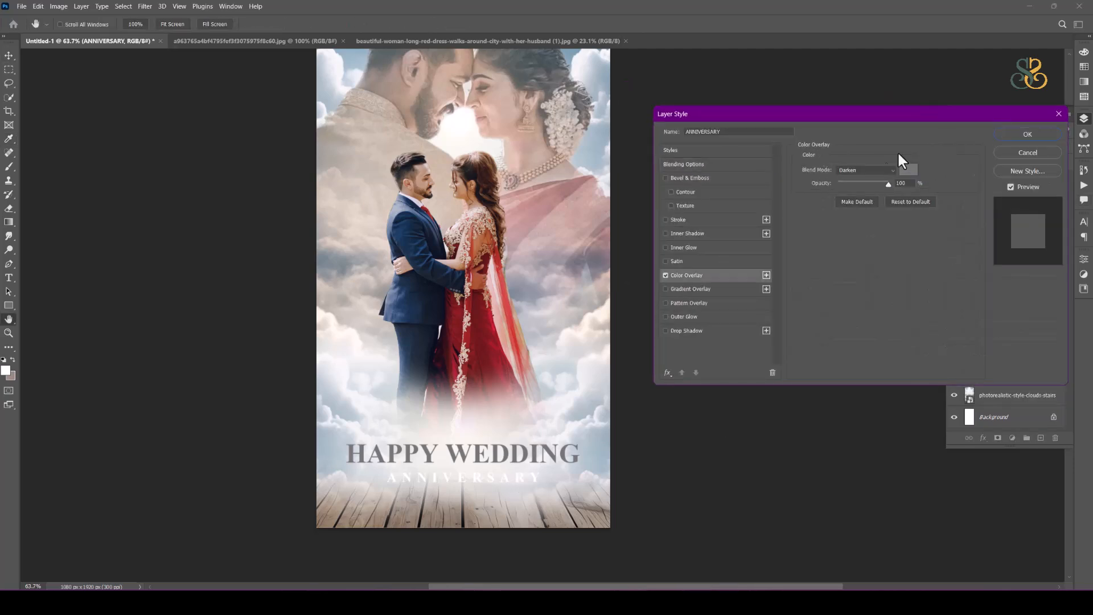
click(909, 169)
click(845, 105)
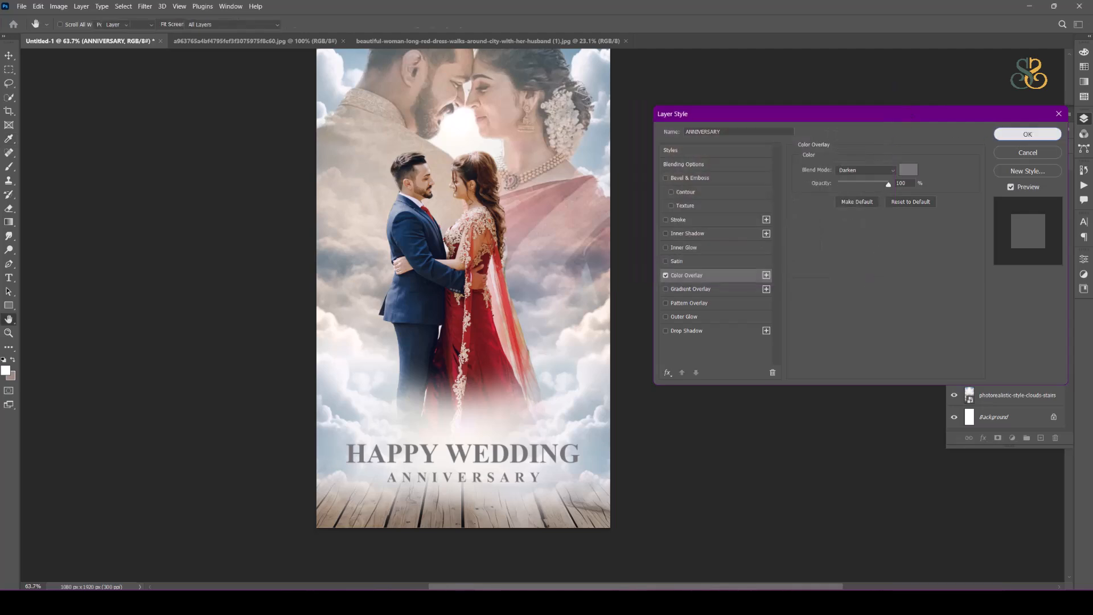
click(1028, 135)
- Draw a thin rectangle about 864 × 6 px just above the HAPPY WEDDING text, spanning its width
scroll(442, 463, up, 3)
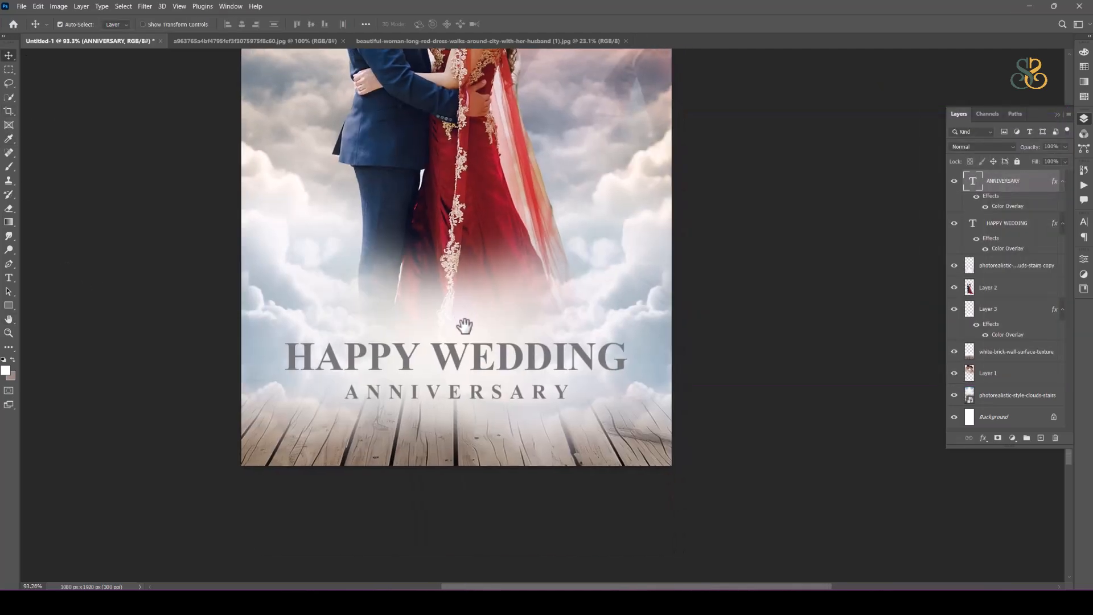
click(8, 306)
drag(265, 327, 609, 329)
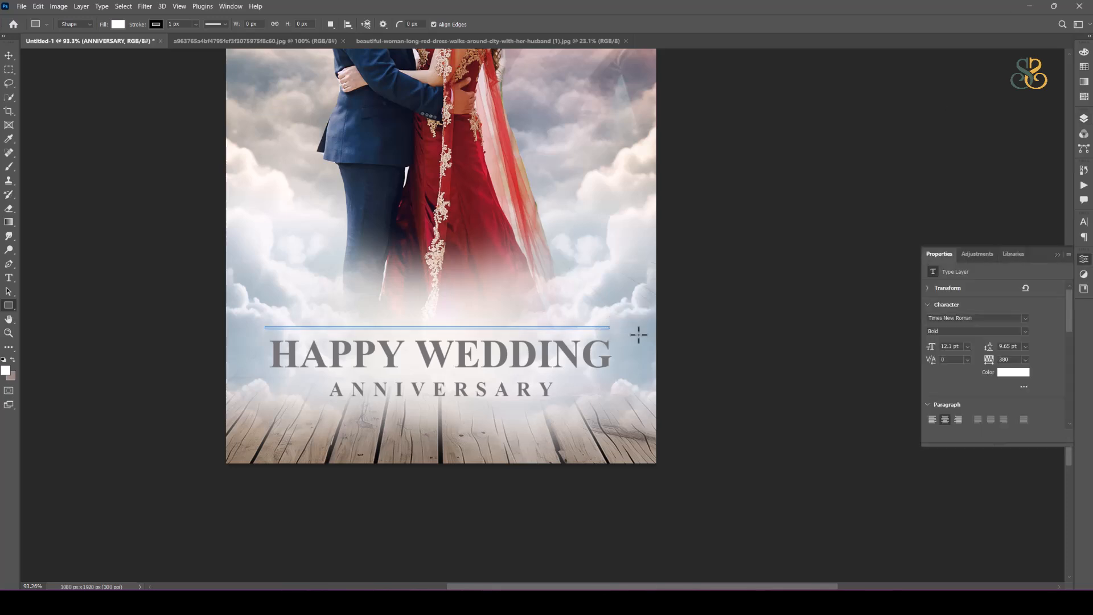
- Remove the thin rectangle's stroke and fill it with the recently used orange-yellow color
click(156, 24)
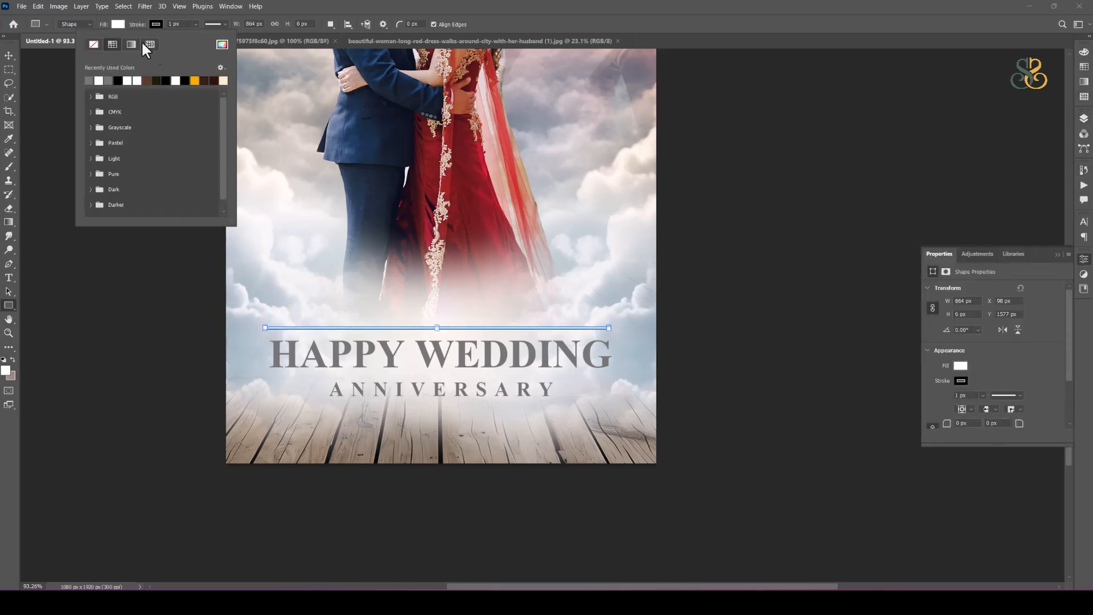
click(118, 24)
click(160, 81)
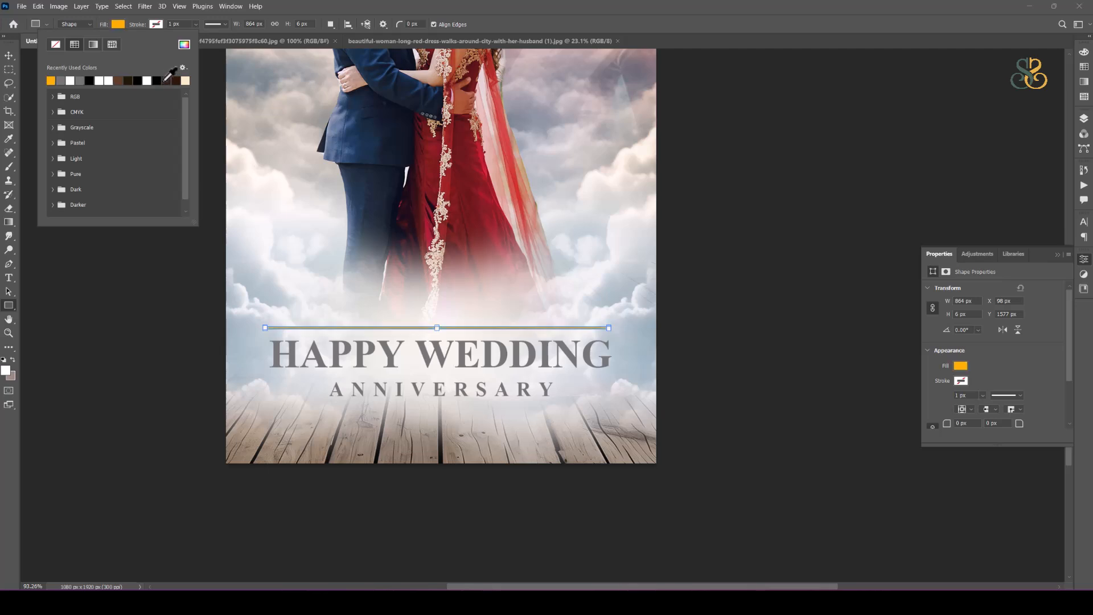
key(v)
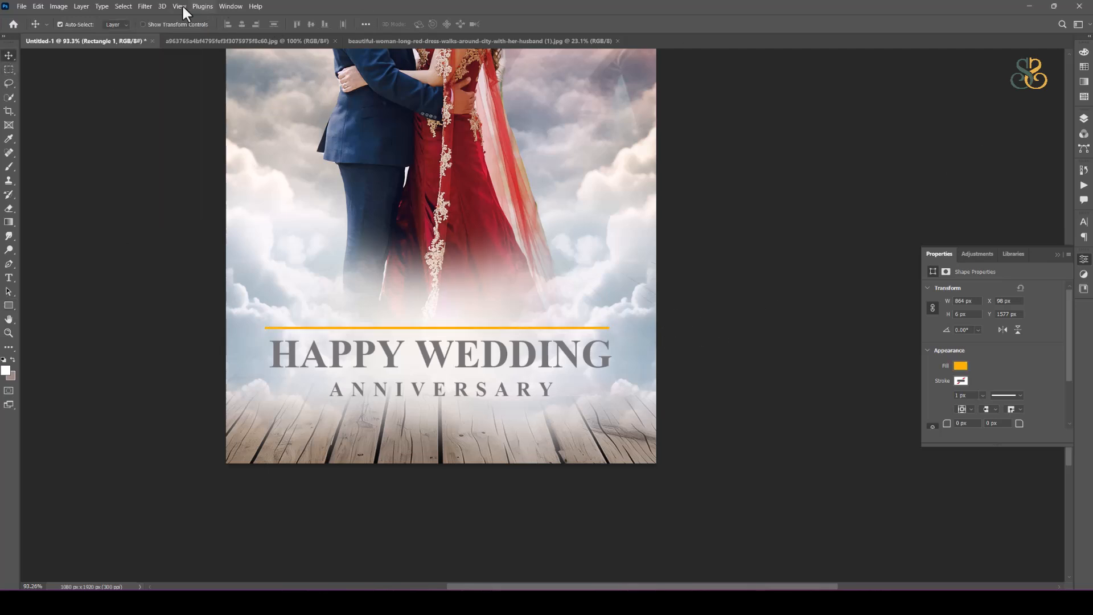
click(145, 6)
mouse_move(151, 136)
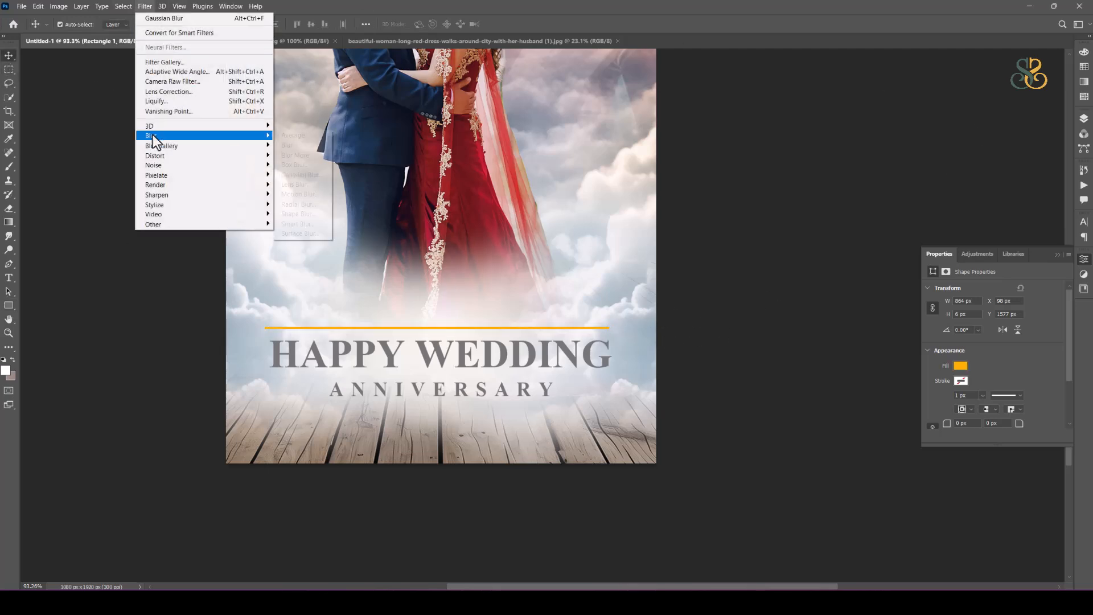
click(313, 197)
click(545, 229)
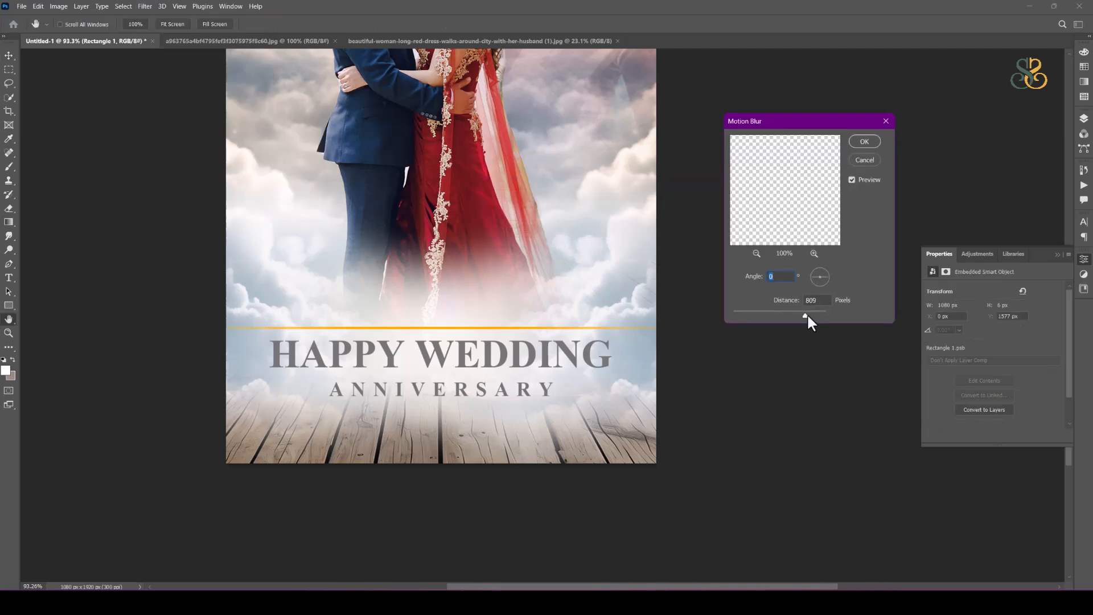
click(863, 159)
- Shorten the orange-yellow line above HAPPY WEDDING to about 366 px wide around its centre, with a height of 6 px
key(ctrl+t)
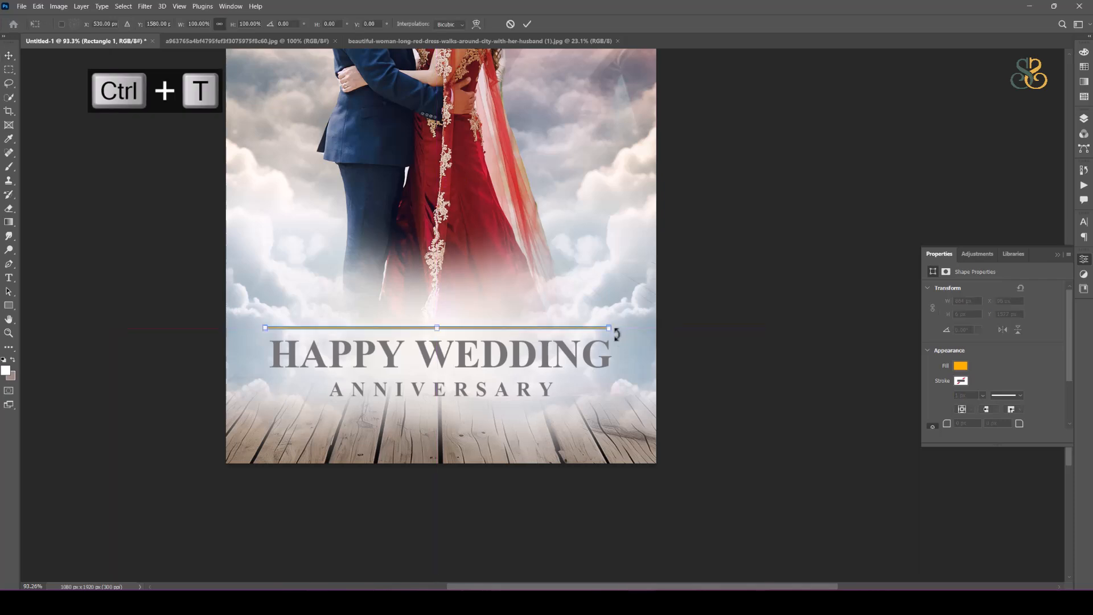
drag(609, 328, 510, 332)
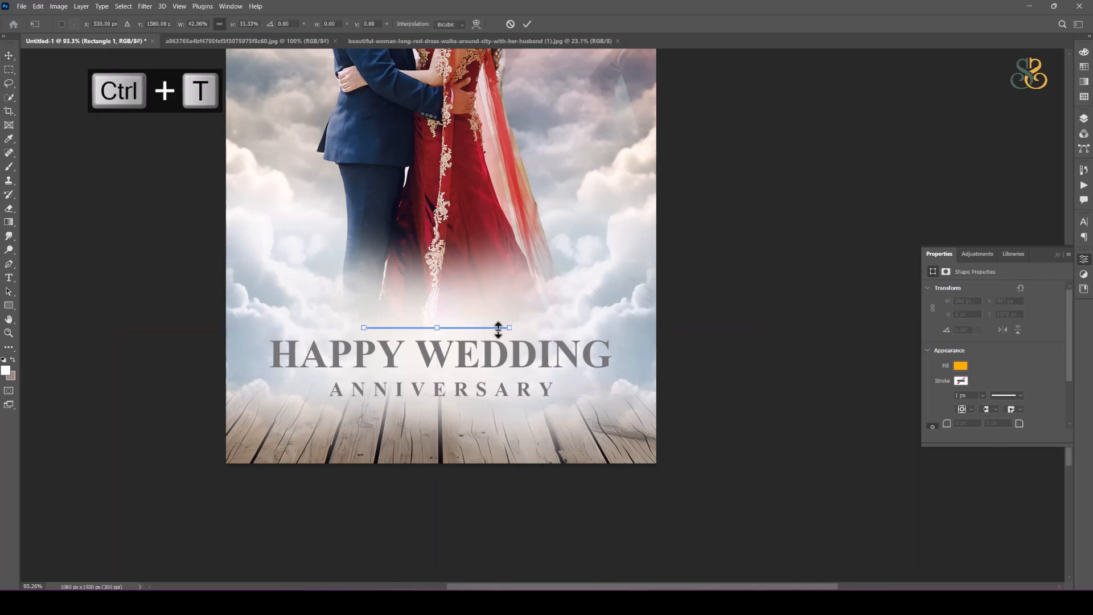
key(Return)
scroll(457, 327, up, 5)
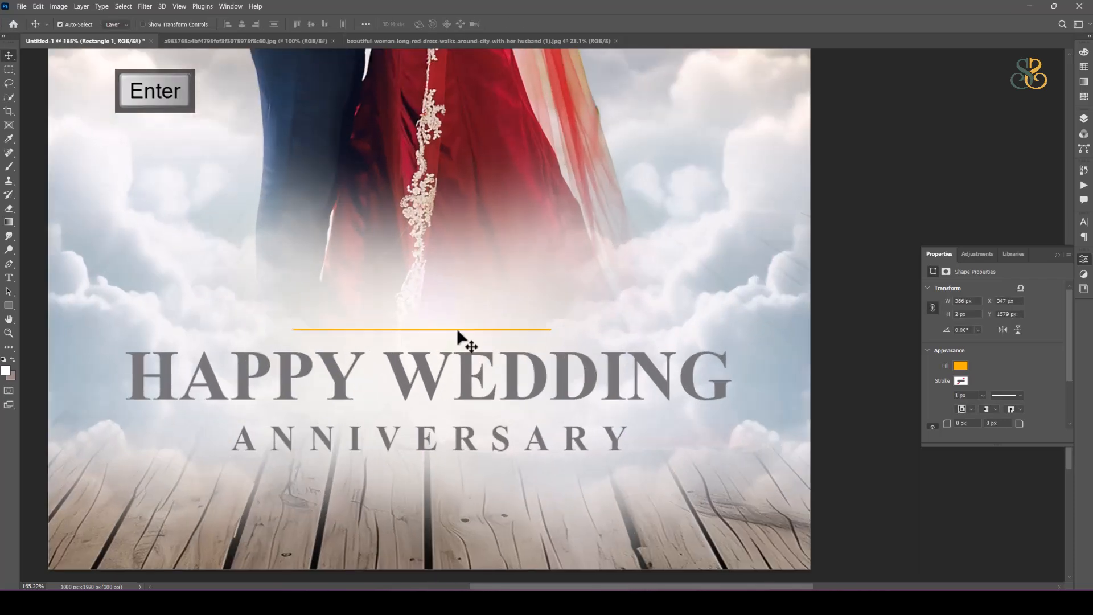
key(ctrl+t)
drag(426, 329, 426, 329)
key(Return)
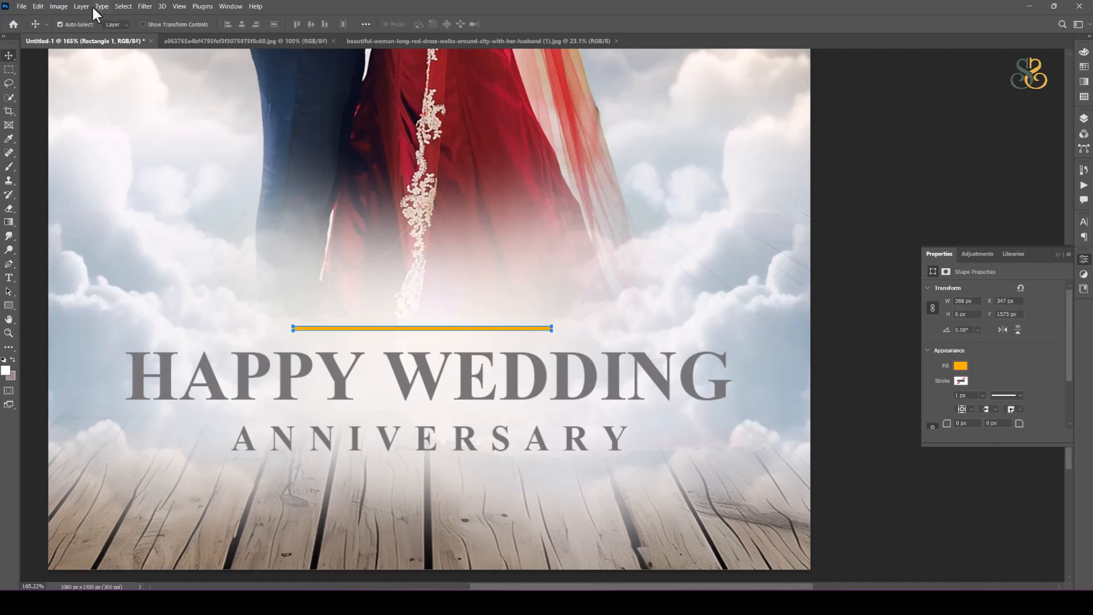
- Convert the orange-yellow line to a smart object and fade its ends with a Motion Blur at a 0° angle
click(123, 7)
click(145, 6)
mouse_move(171, 135)
click(295, 194)
click(576, 225)
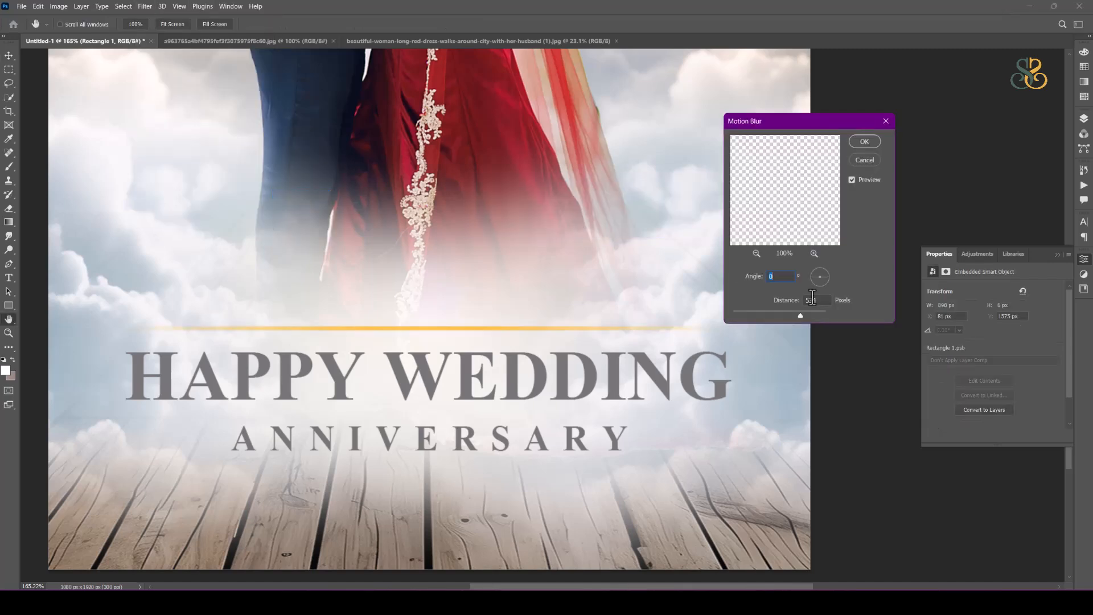
click(856, 159)
- Place a copy of the blurred orange-yellow line just below the ANNIVERSARY text
drag(471, 342, 468, 476)
scroll(520, 435, down, 5)
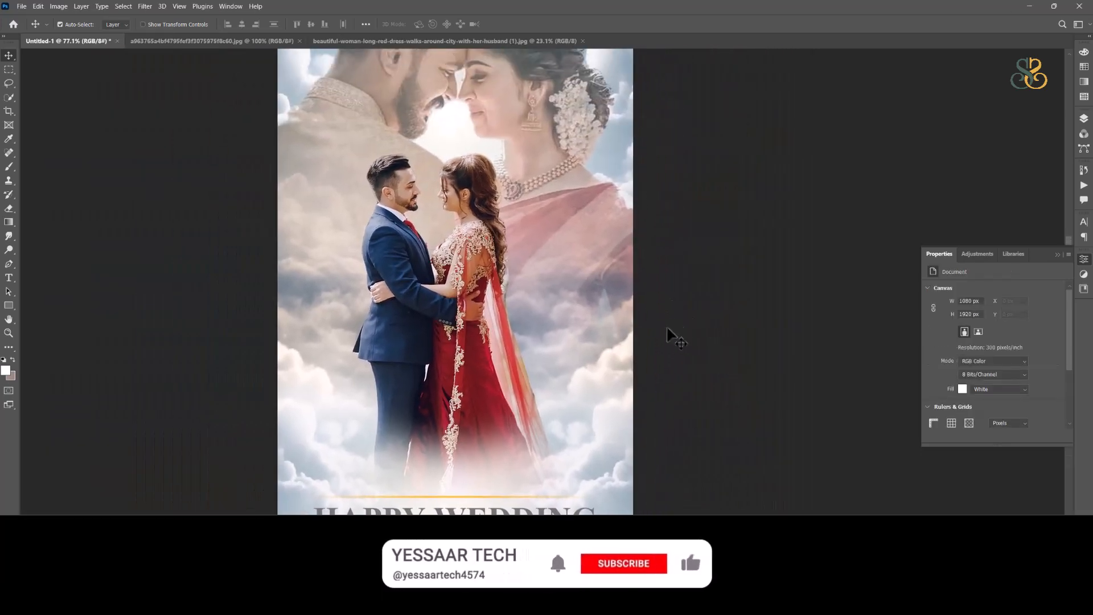
scroll(664, 320, down, 3)
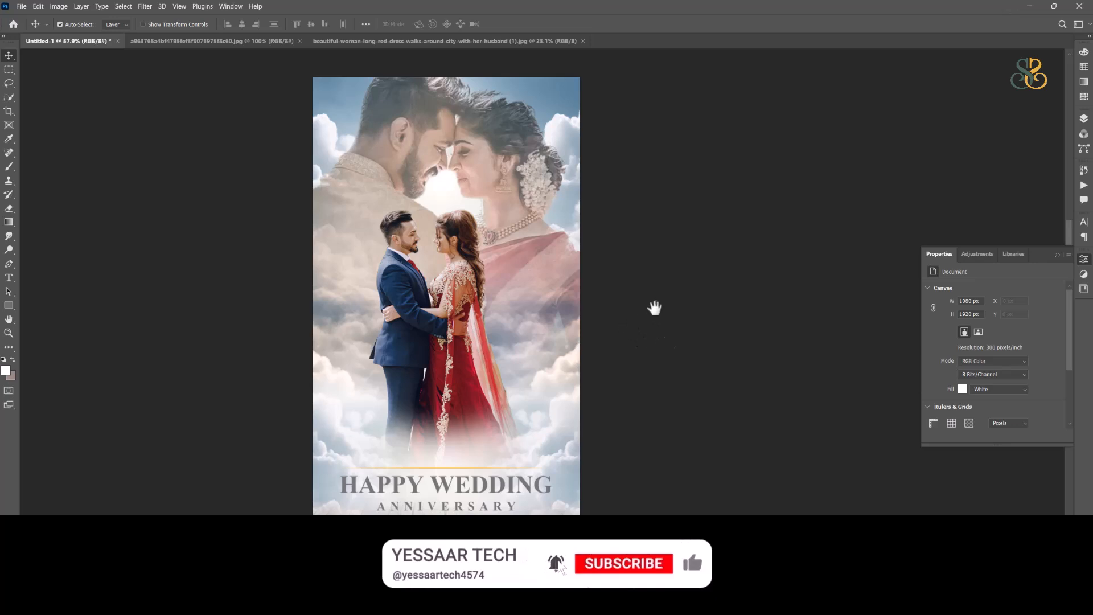
- Erase some of the copied cloud layer around the couple's lower legs and dress hem with a soft 400 px Eraser
click(497, 440)
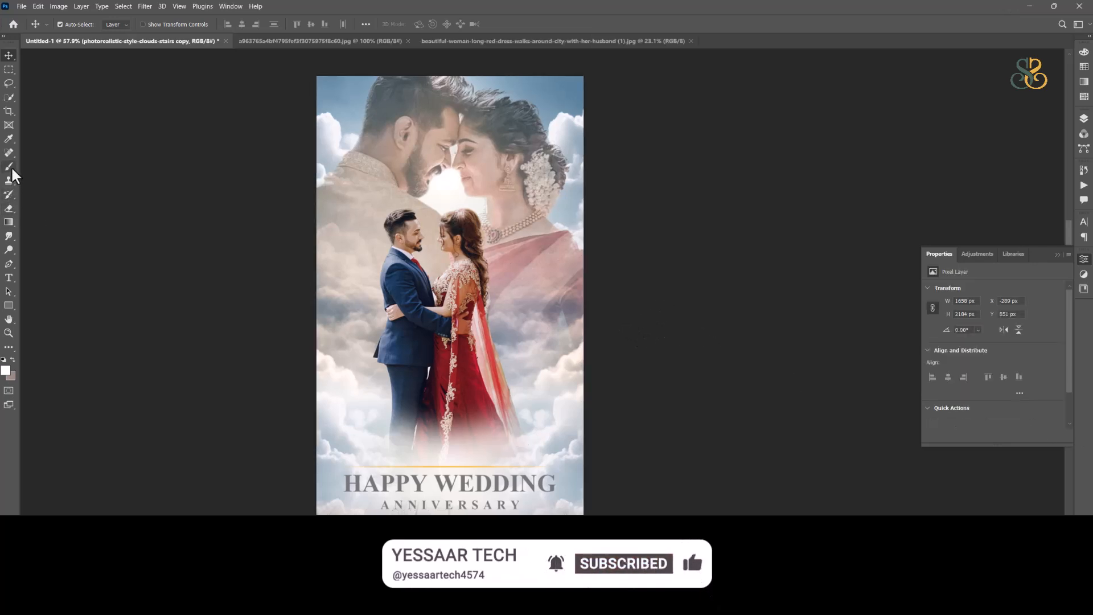
click(9, 207)
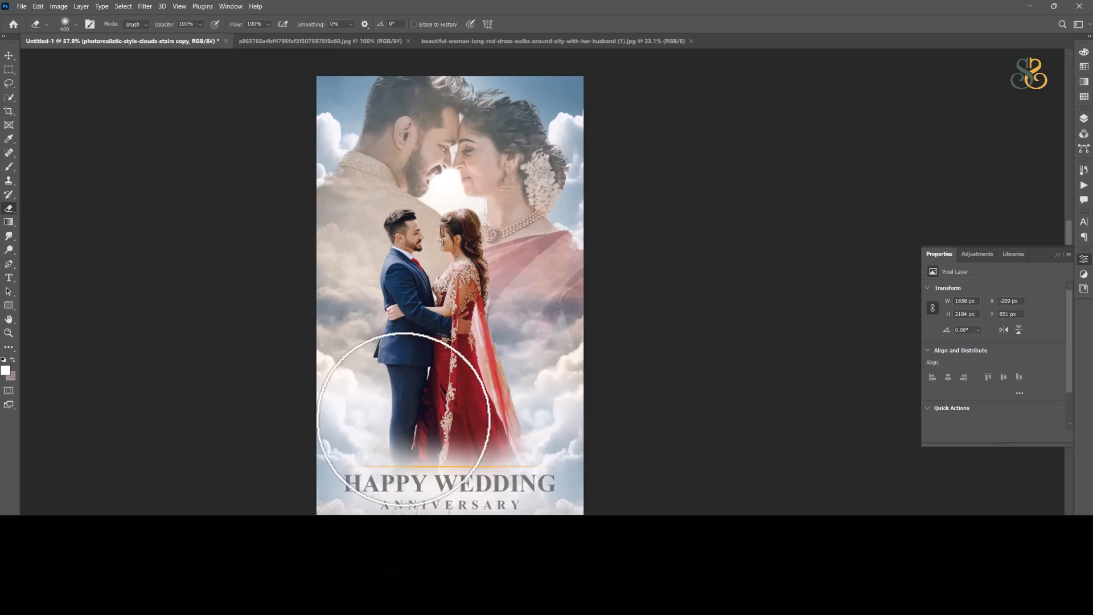
click(8, 57)
drag(657, 318, 661, 325)
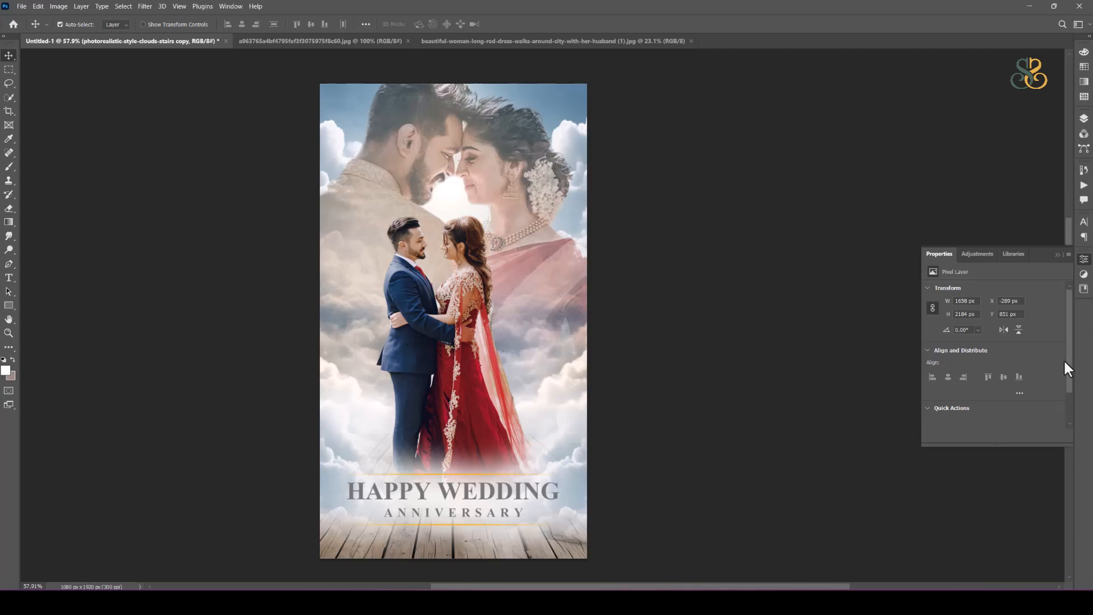
click(771, 294)
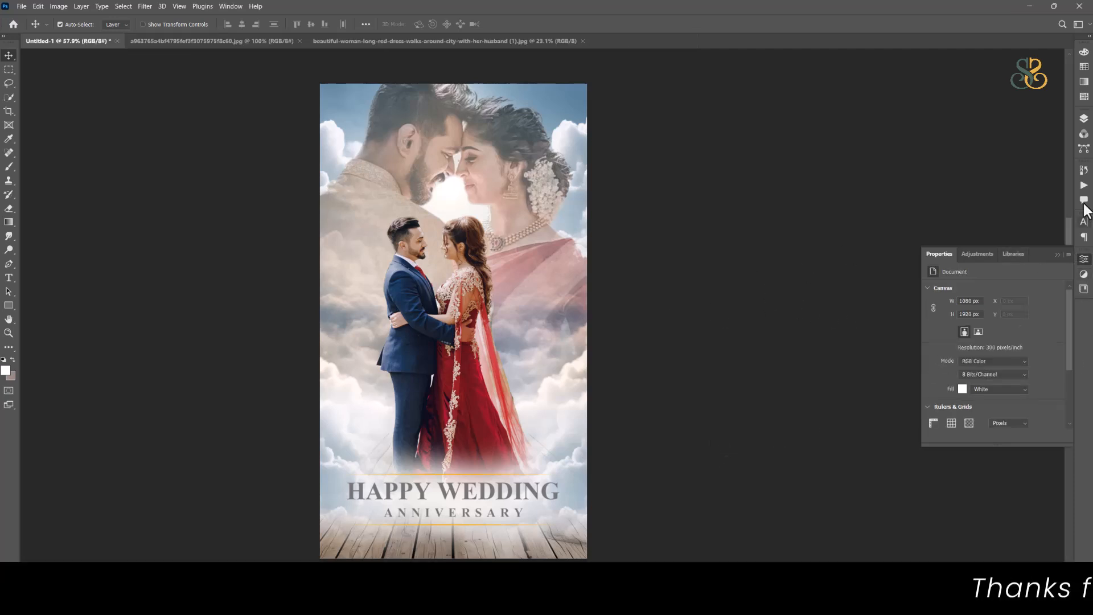
- Add a Levels adjustment layer over the whole poster with the Increase Contrast 1 preset
click(1084, 118)
click(1017, 444)
click(1040, 307)
click(985, 289)
click(988, 324)
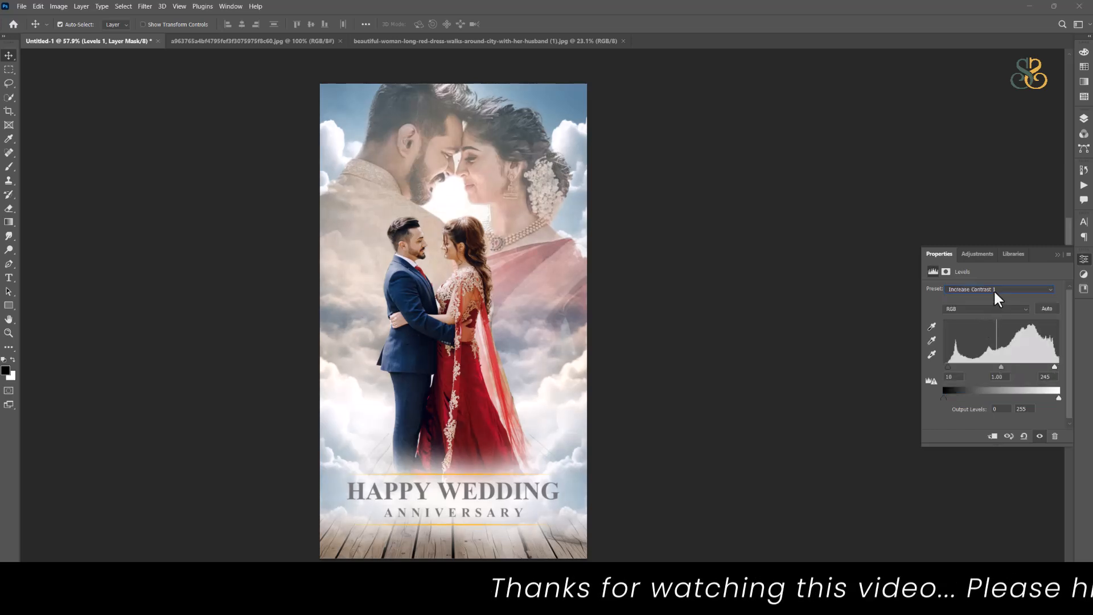
- Add a Color Lookup adjustment layer above the Levels layer and load a preset 3DLUT file
click(1085, 120)
click(1012, 438)
click(1027, 408)
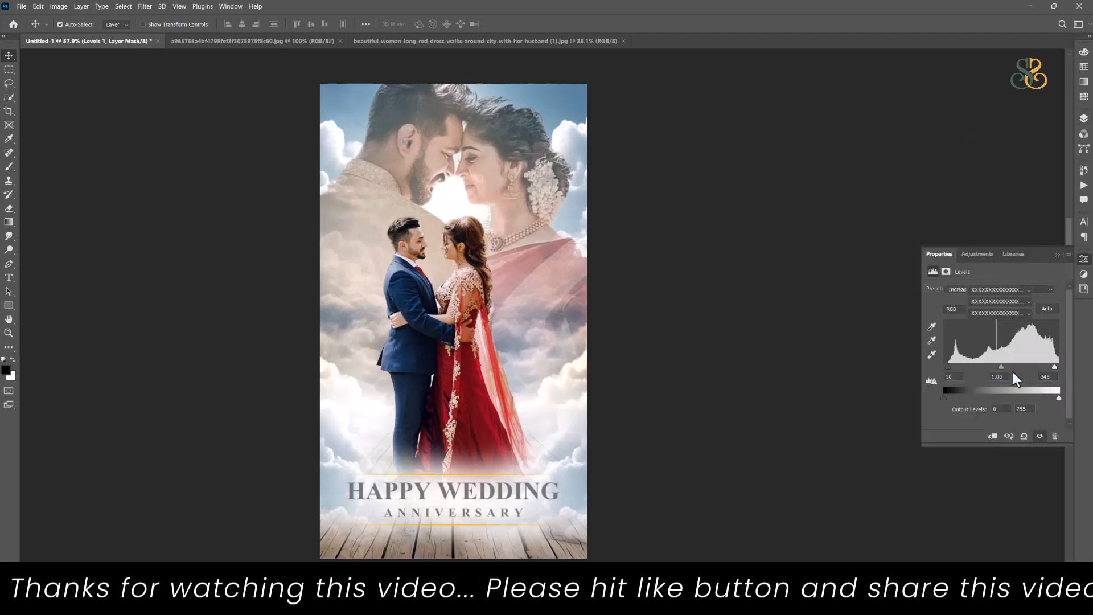
click(1013, 290)
click(993, 331)
- Compare the 3DLUT presets on the Color Lookup layer and settle on Kodak 5218 Kodak 2383
key(Down)
key(Down)
key(Down)
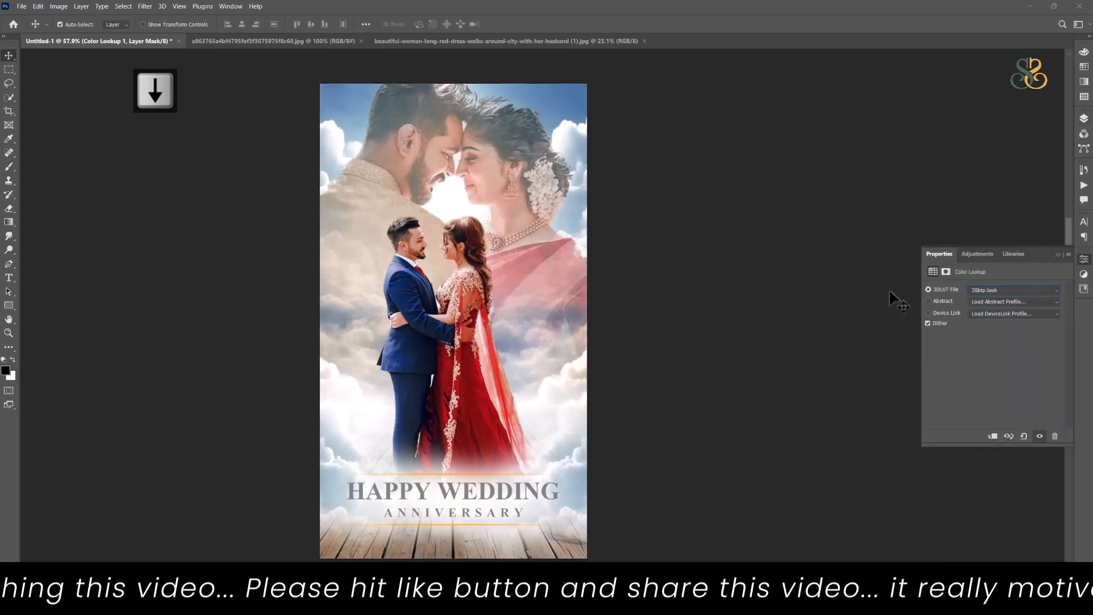
key(Down)
key(Down)
key(Down)
key(Down)
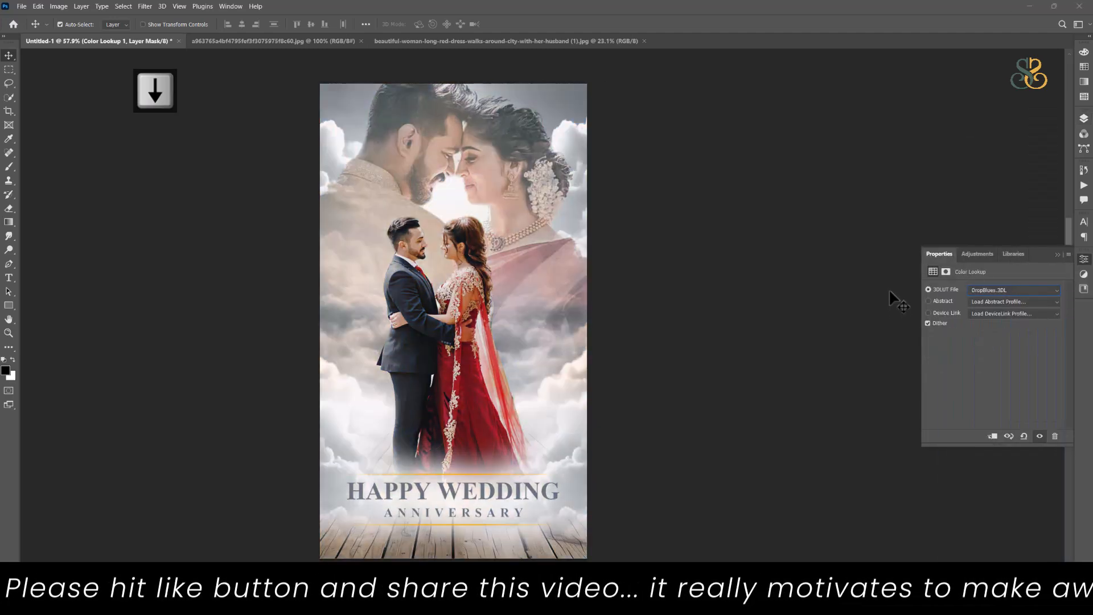
key(Up)
key(Down)
key(Down)
key(Down)
key(Down)
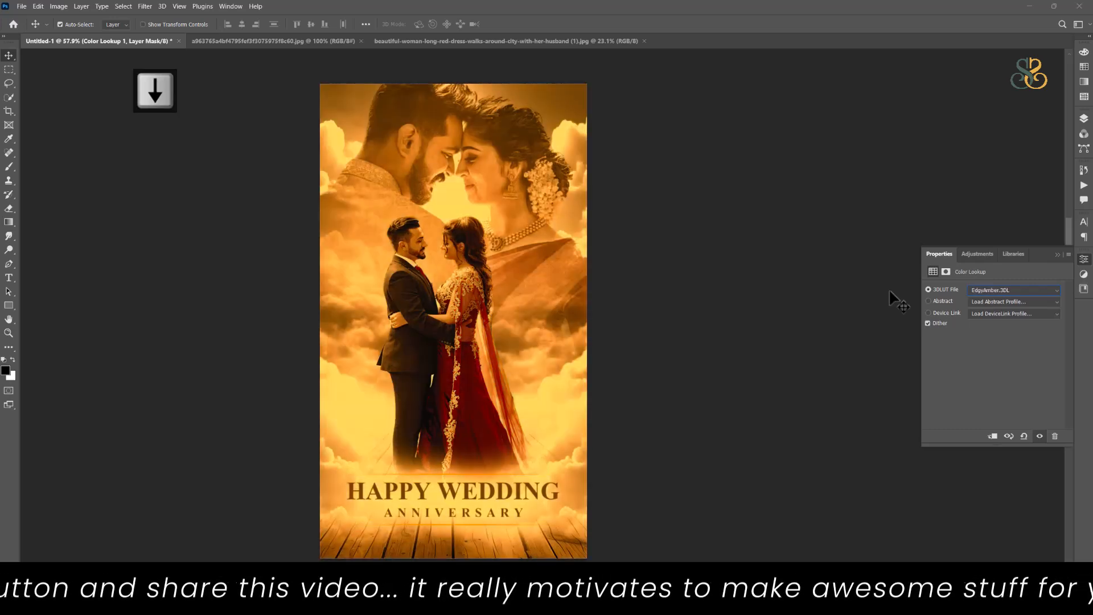
key(Down)
key(Down)
key(Down)
key(Down)
key(Down)
key(Down)
key(Down)
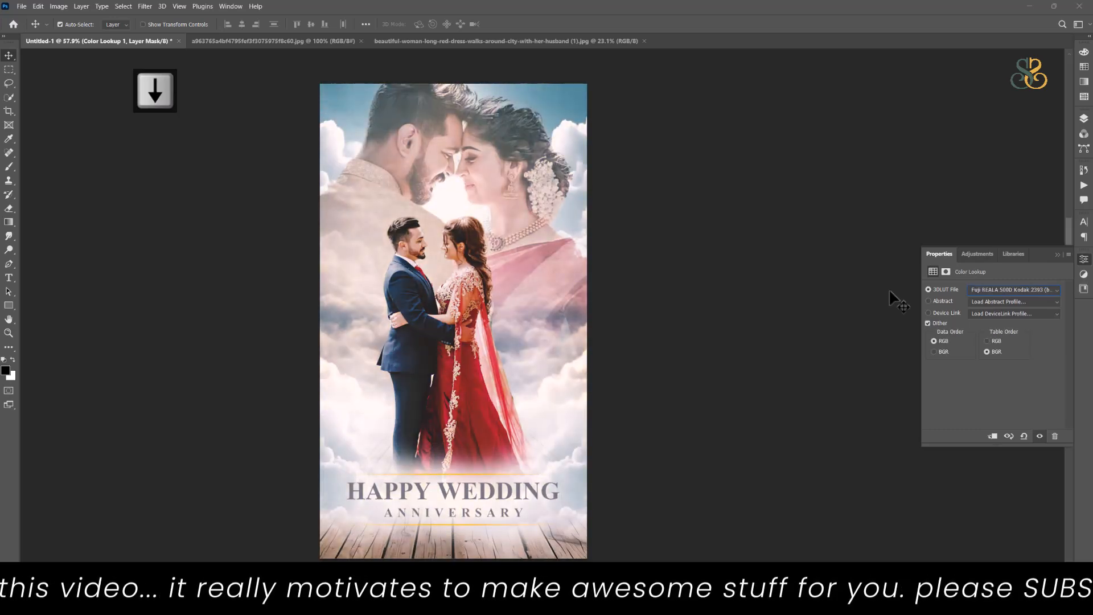
key(Up)
key(Down)
key(Down)
key(Down)
key(Down)
key(Down)
key(Down)
key(Down)
key(Down)
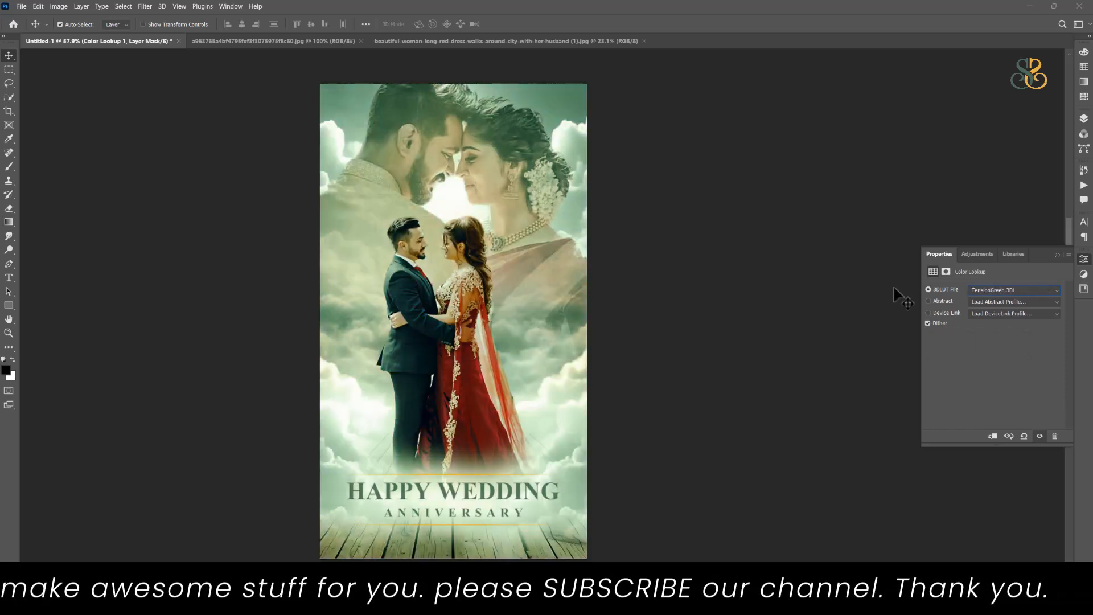
key(Up)
key(Down)
key(Up)
key(Up)
key(Up)
key(Up)
key(Up)
key(Up)
key(Up)
key(Down)
key(Up)
key(Down)
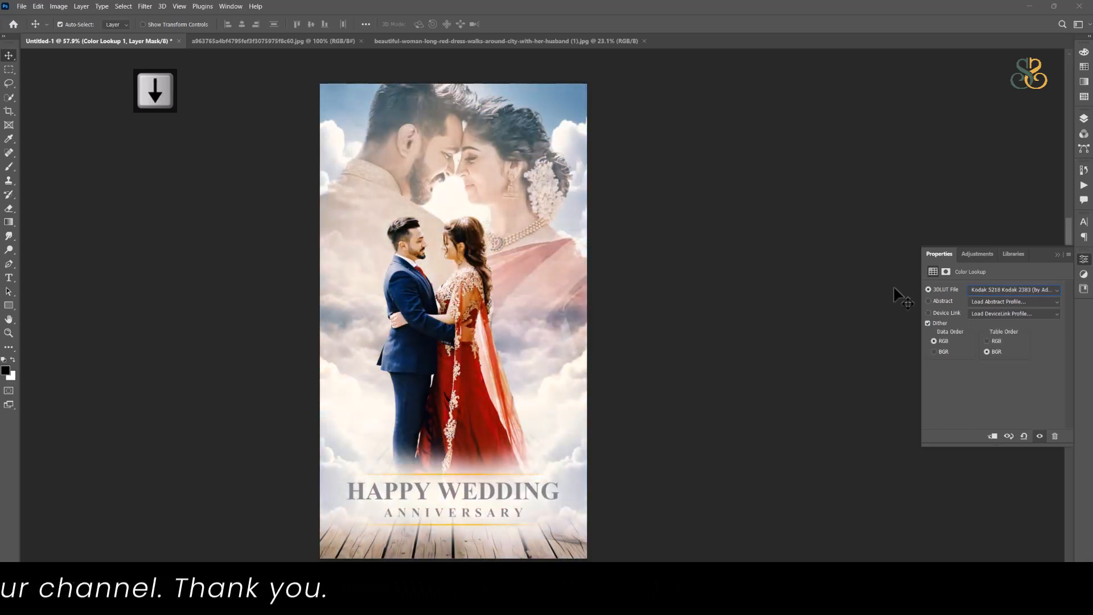